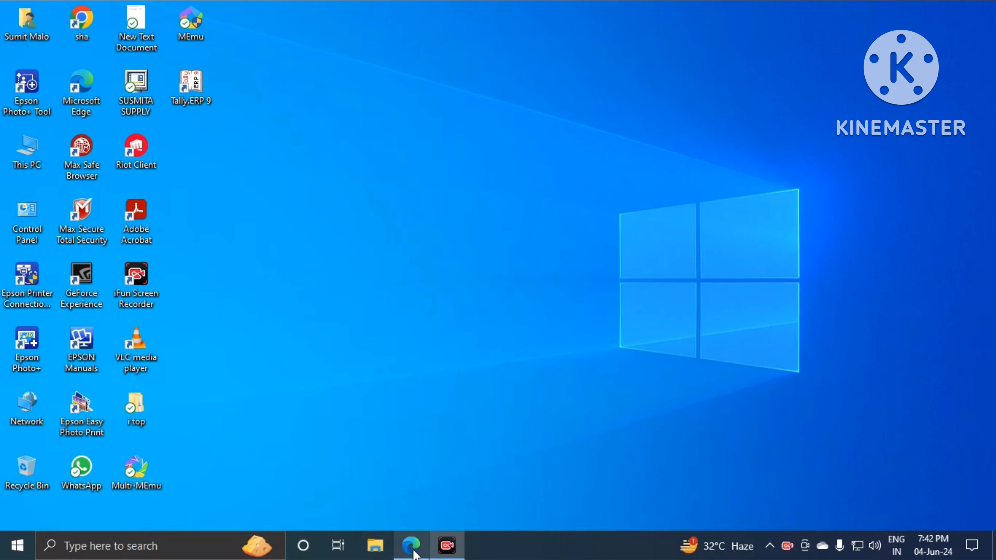
Step: Switch to Microsoft Edge, search Google for "employment bank" and open the EMPLOYMENT BANK homepage at employmentbankwb.gov.in
click(413, 551)
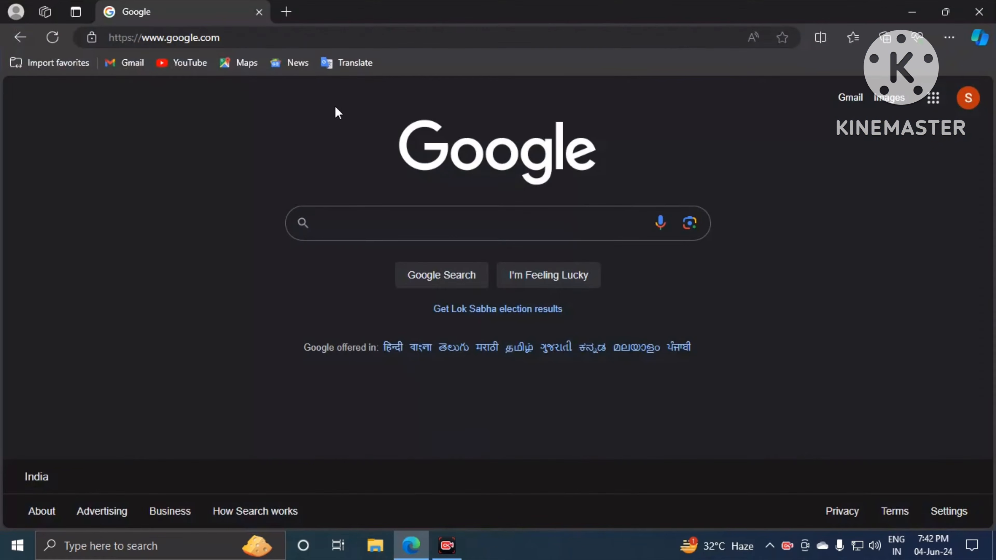
click(336, 229)
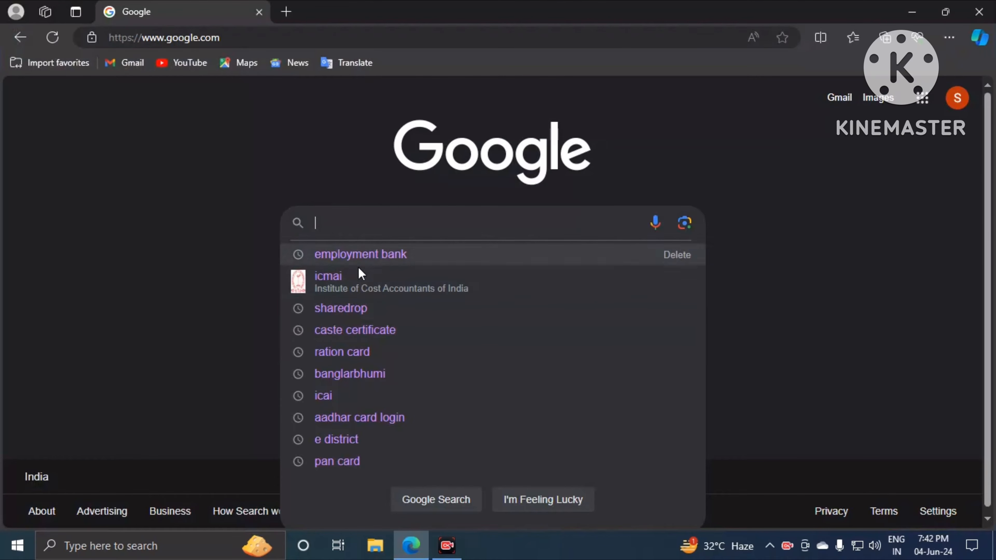
click(370, 260)
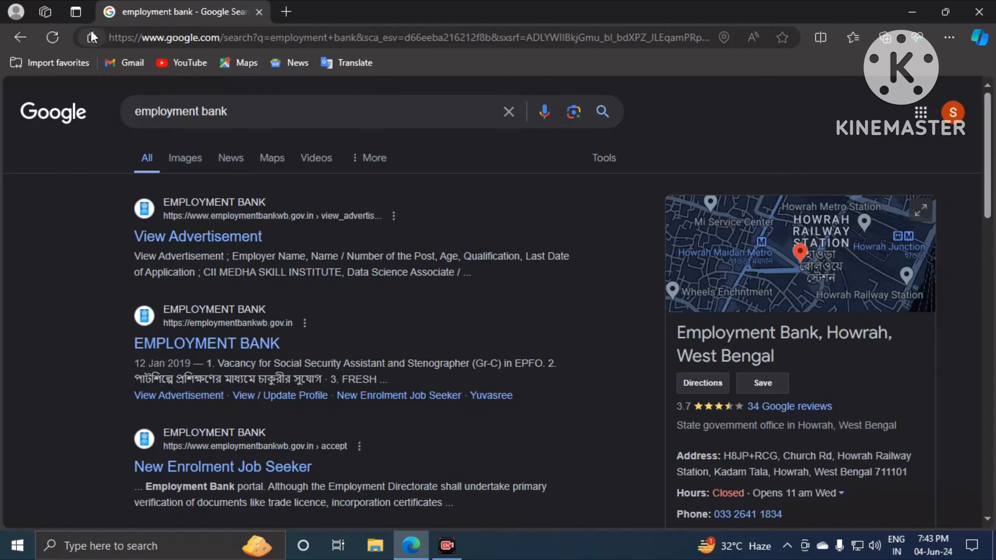
click(176, 355)
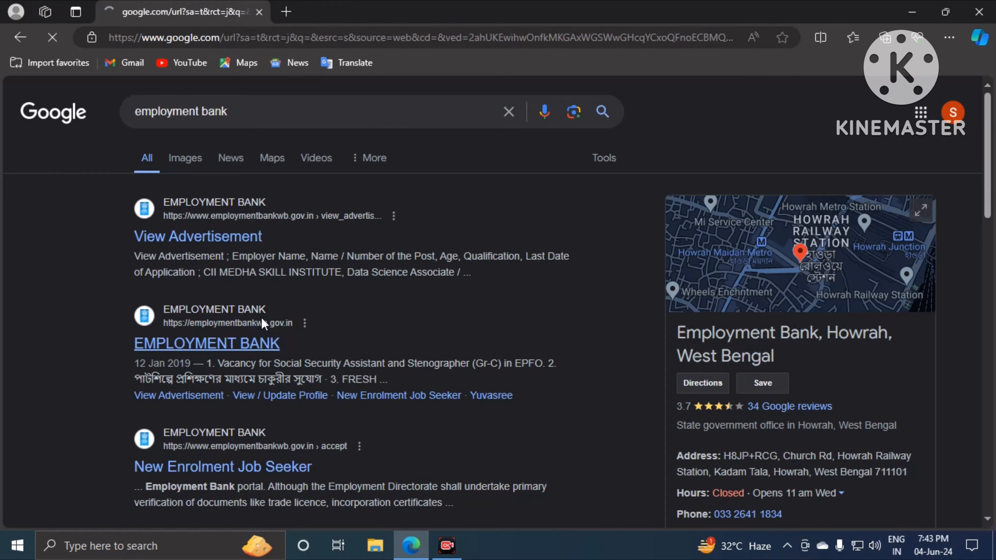
Step: Dismiss the West Bengal State Emergency Relief Fund notice covering the Employment Bank homepage
scroll(416, 251, down, 5)
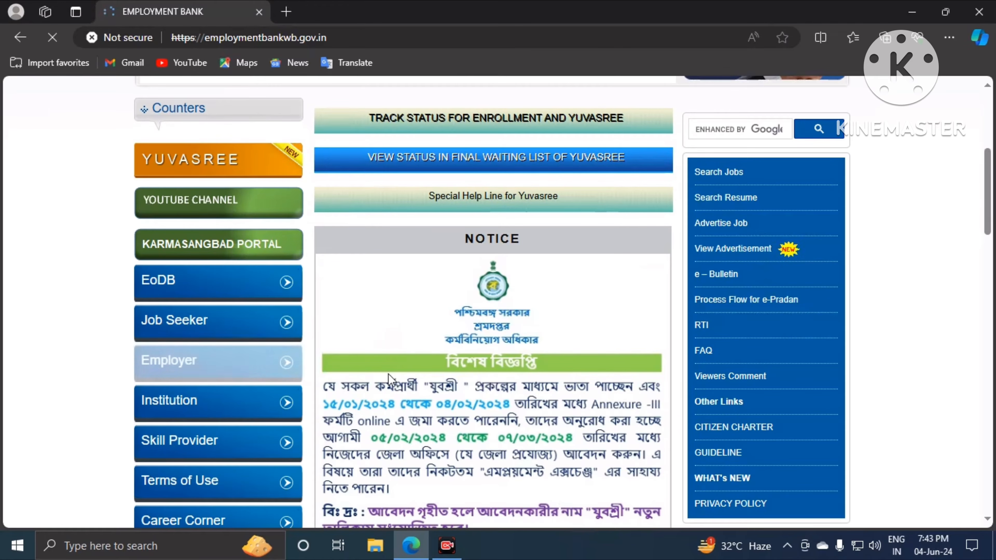
scroll(539, 216, up, 5)
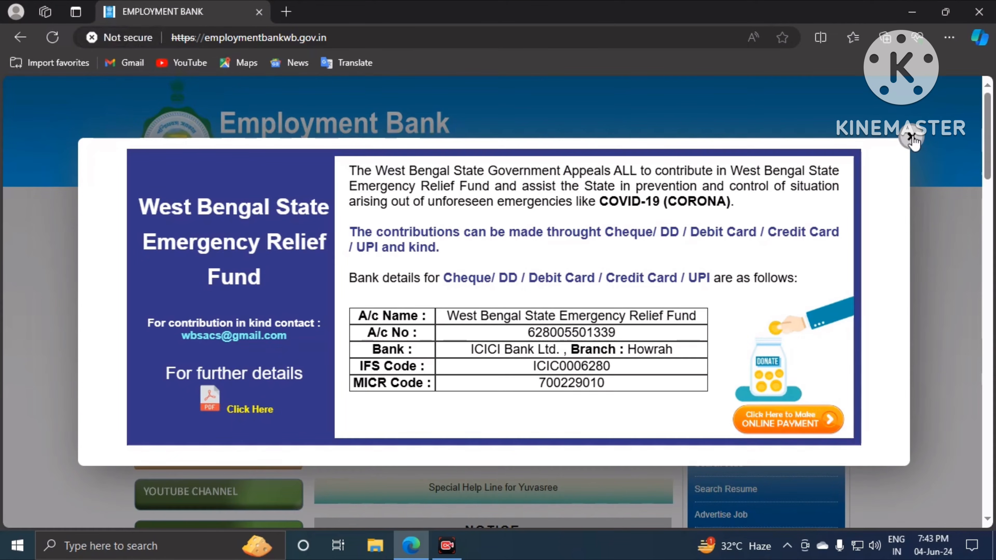
click(911, 138)
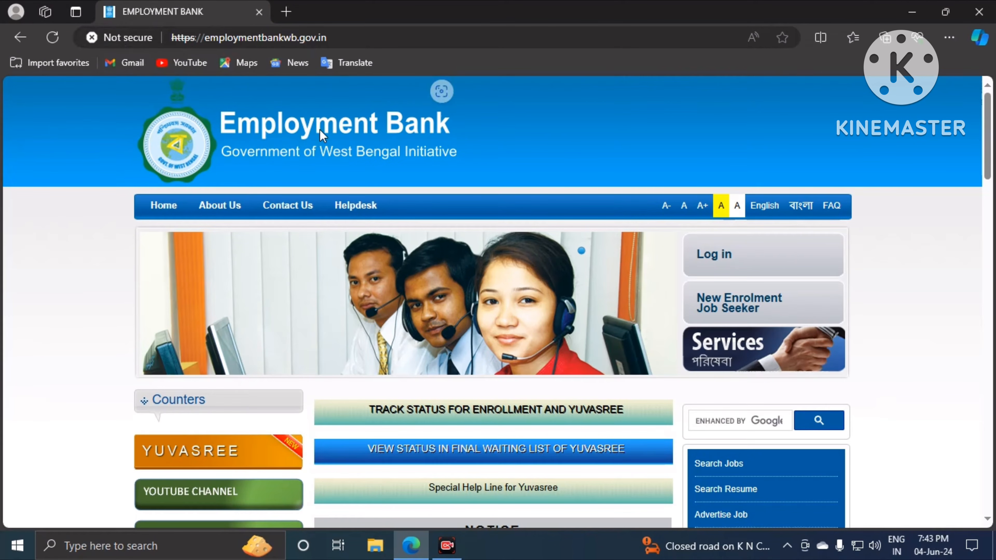
Step: Open the New Enrolment page for job seekers
scroll(320, 129, down, 6)
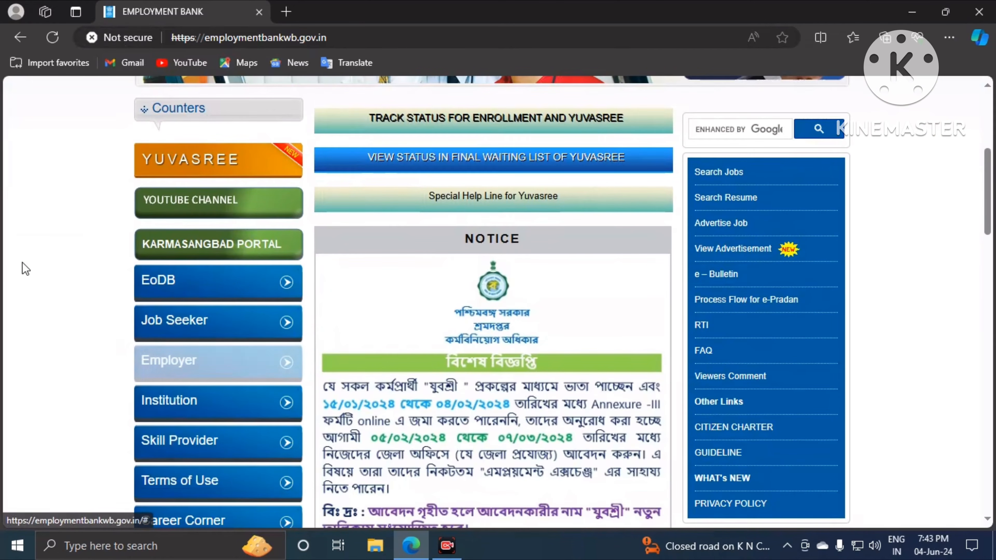
click(191, 324)
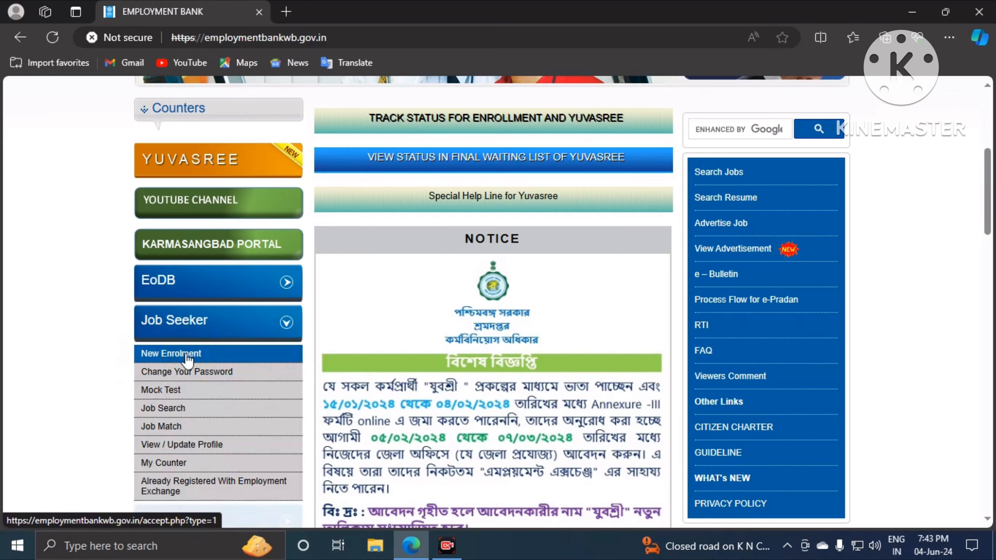
click(198, 356)
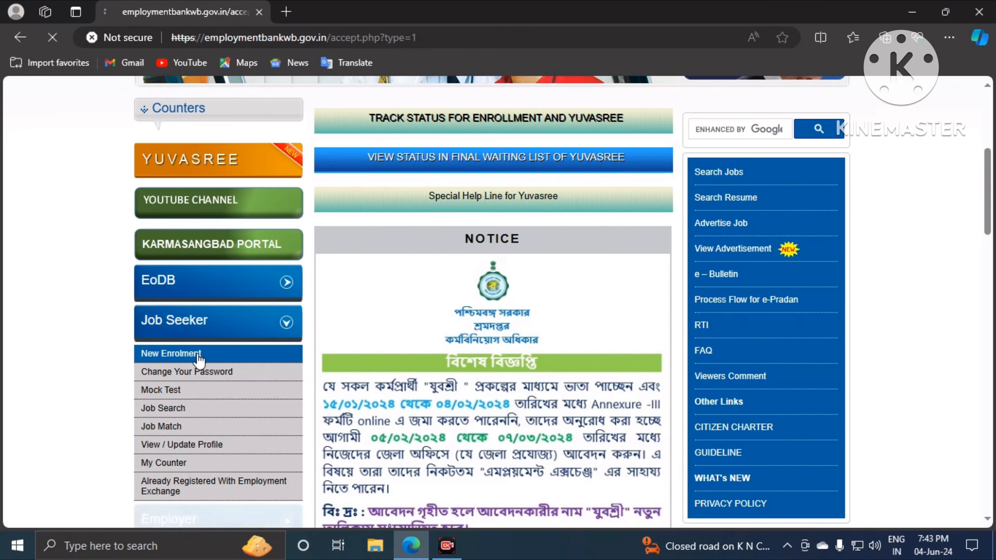
Step: Review and agree to the job seeker Terms and Conditions, and continue to the enrolment form
scroll(542, 169, down, 1)
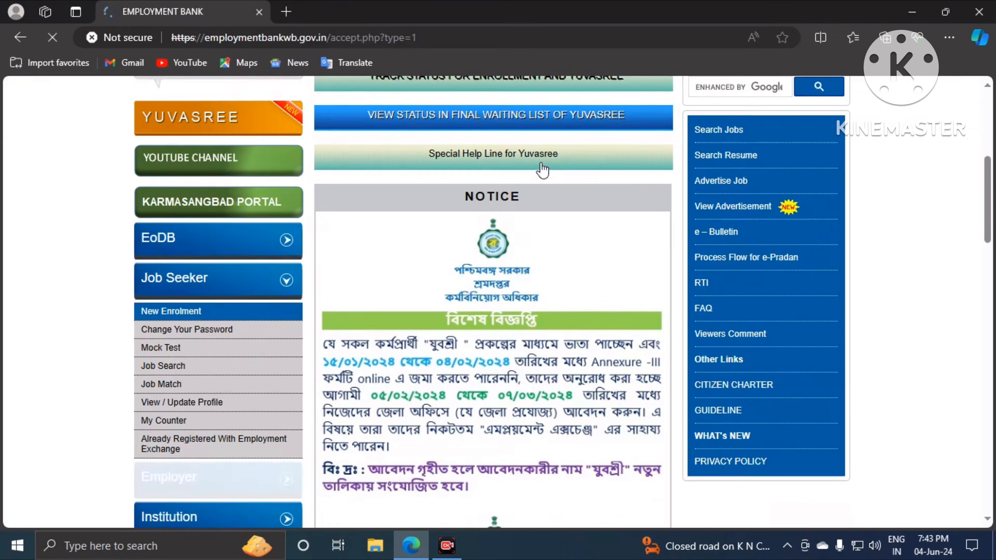
scroll(542, 169, down, 3)
scroll(427, 290, down, 8)
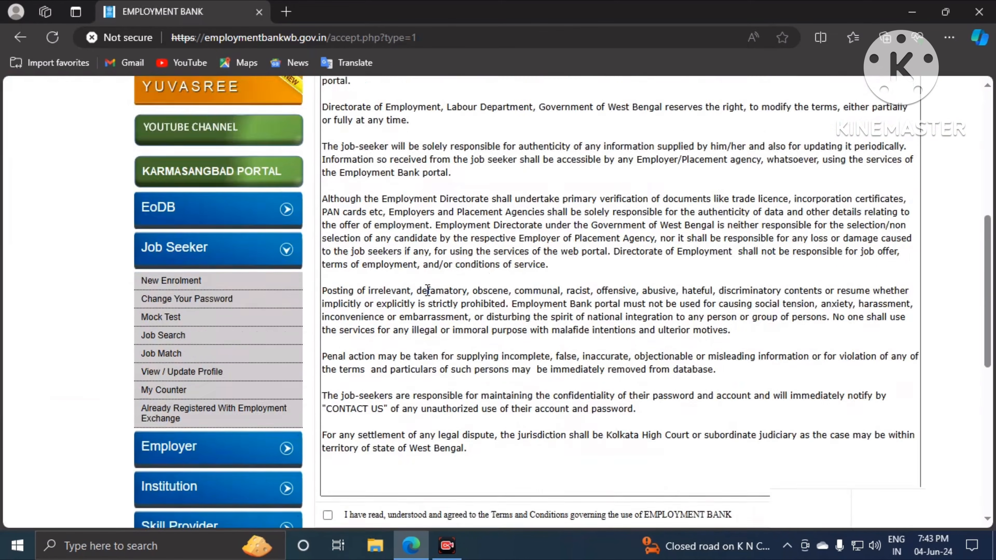
scroll(428, 290, down, 3)
scroll(431, 252, up, 7)
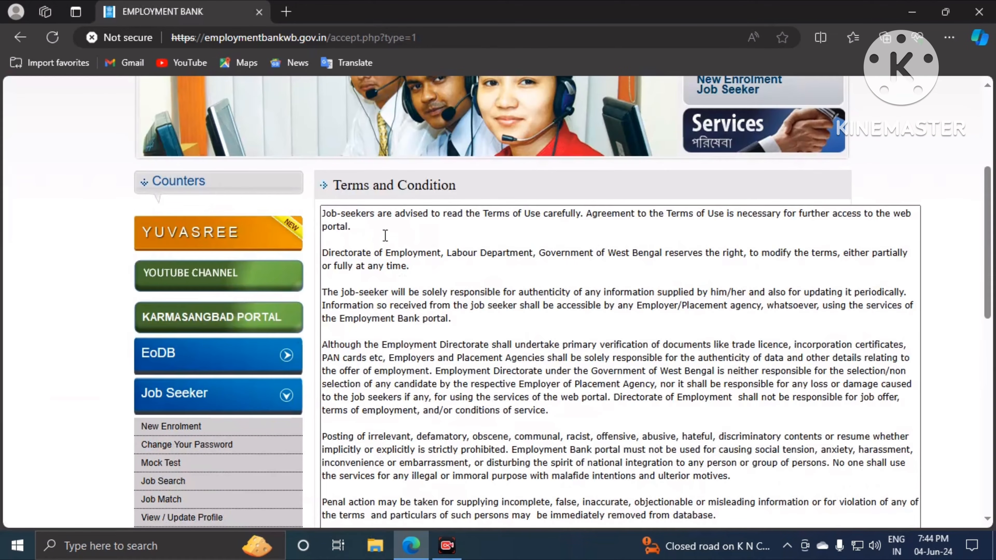
scroll(459, 251, down, 2)
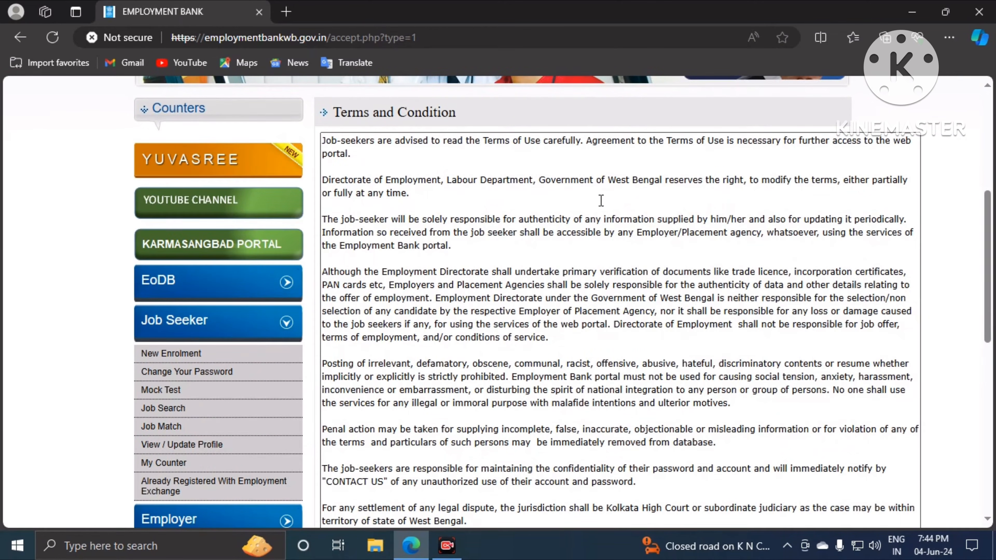
scroll(658, 249, down, 6)
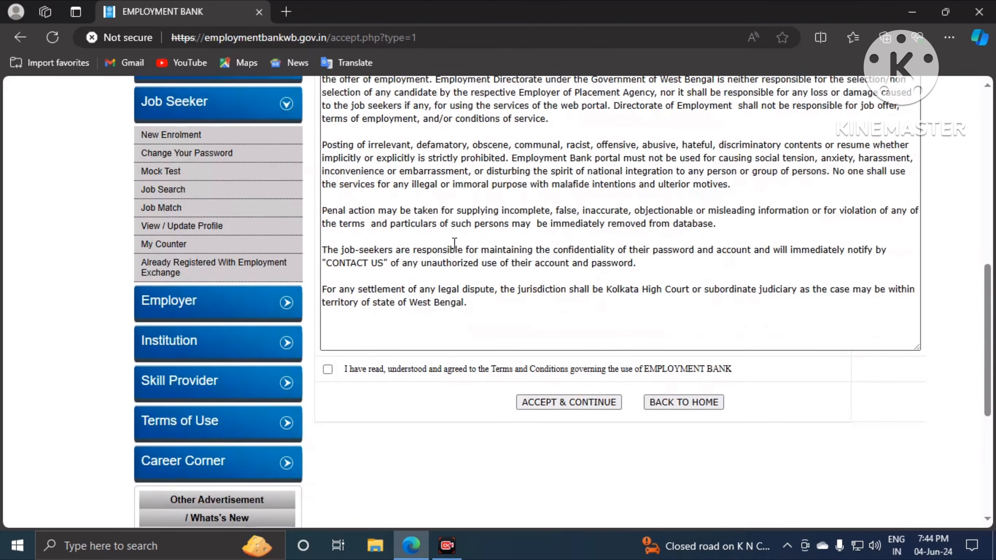
click(329, 370)
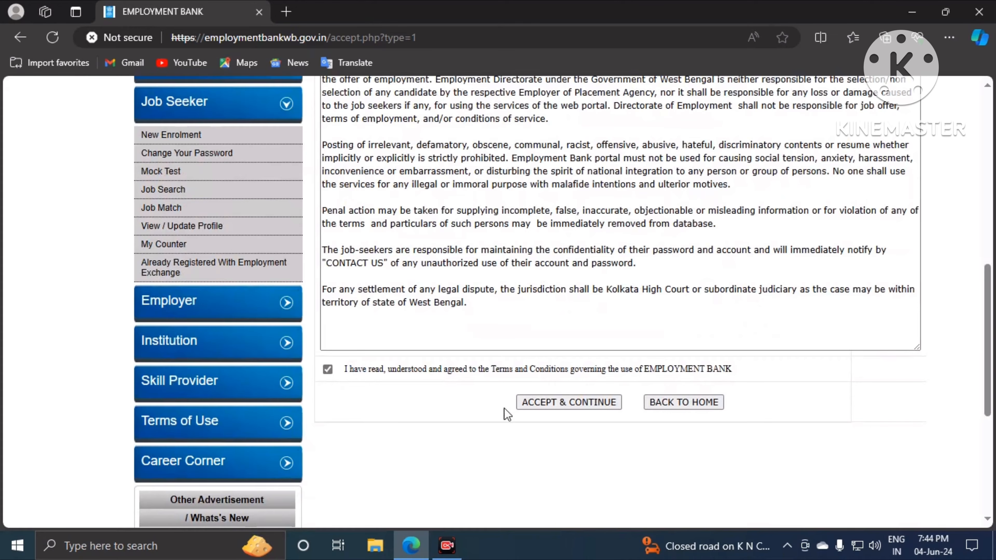
click(546, 401)
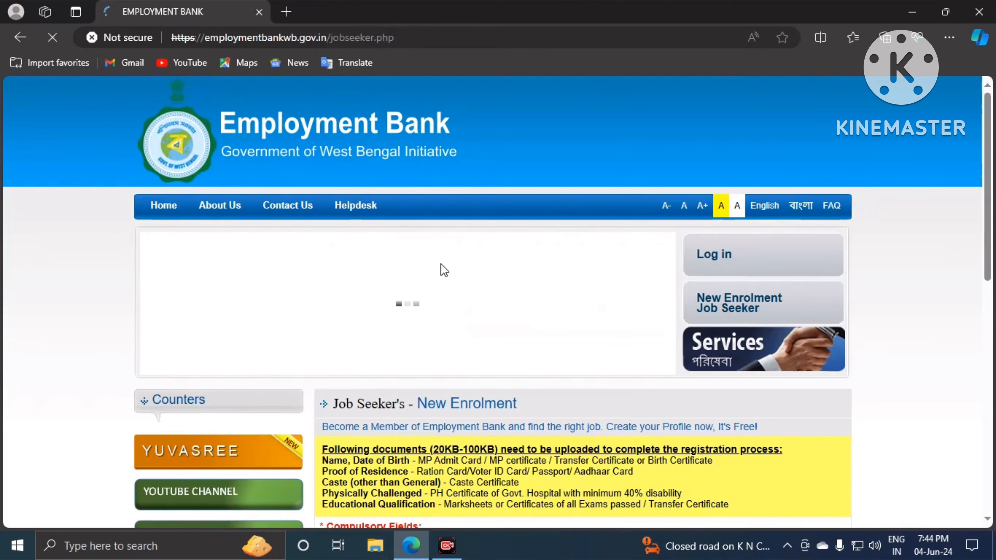
Step: Autofill the applicant's name, postal address and date of birth from the saved demo profile, and enter the father's or mother's name
scroll(445, 271, down, 5)
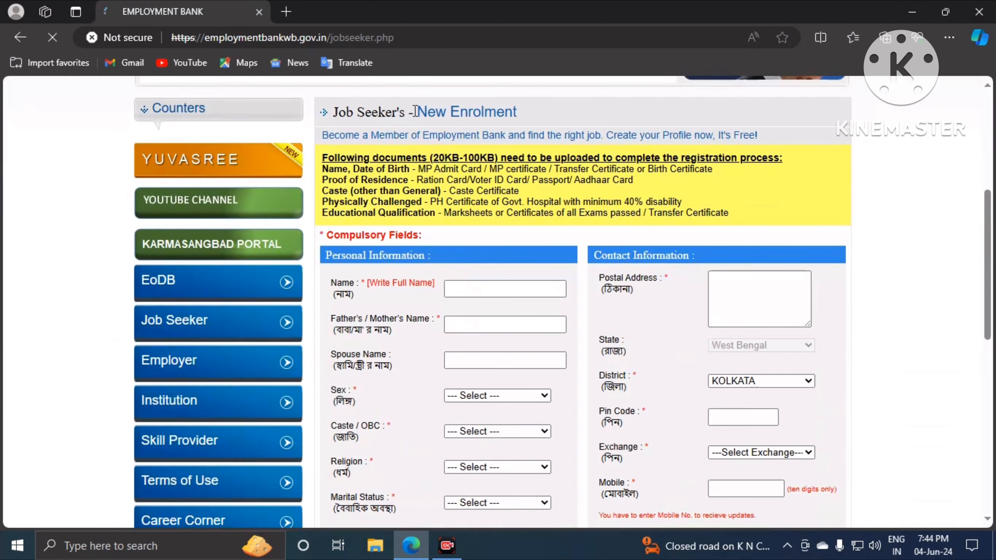
scroll(626, 321, down, 3)
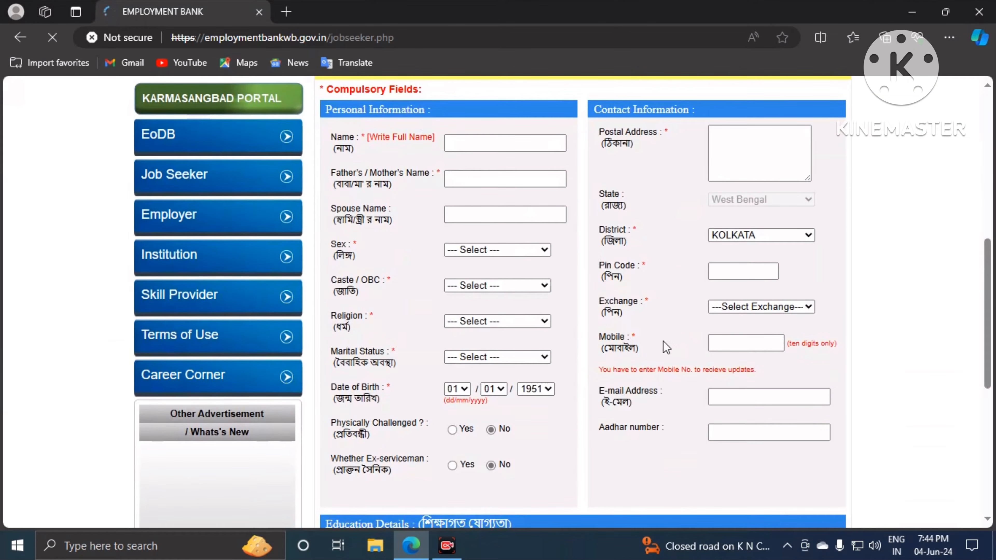
scroll(729, 360, down, 6)
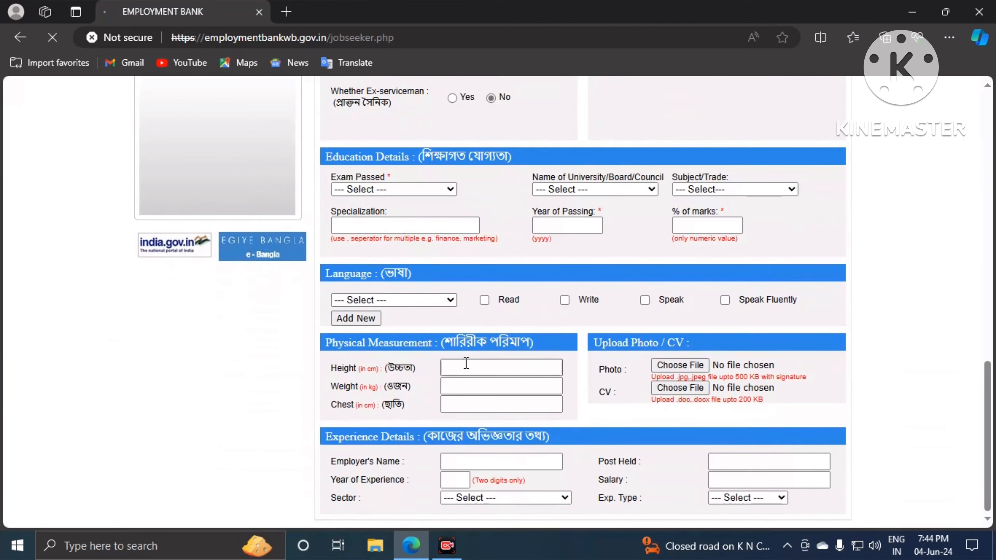
scroll(387, 190, up, 5)
scroll(386, 190, up, 4)
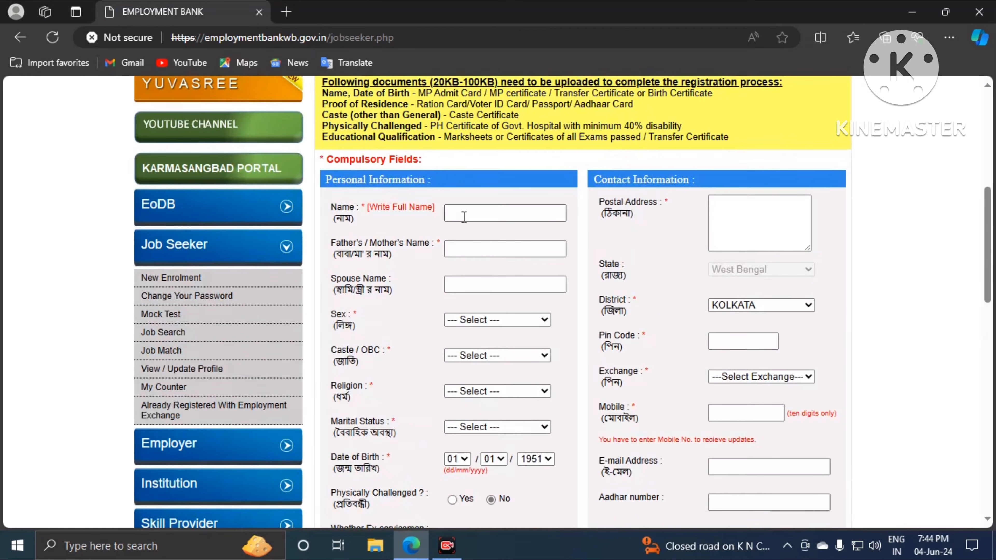
click(464, 216)
click(482, 262)
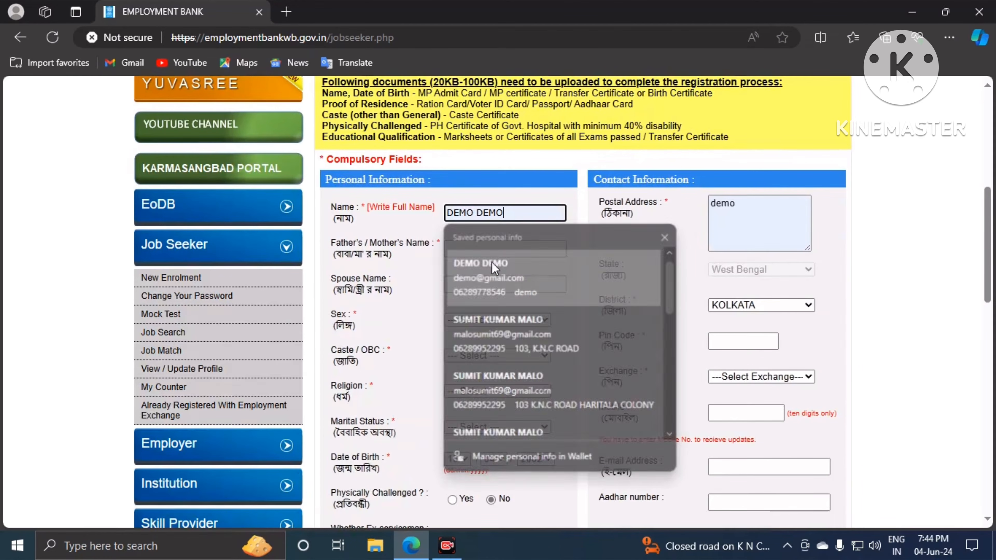
click(447, 247)
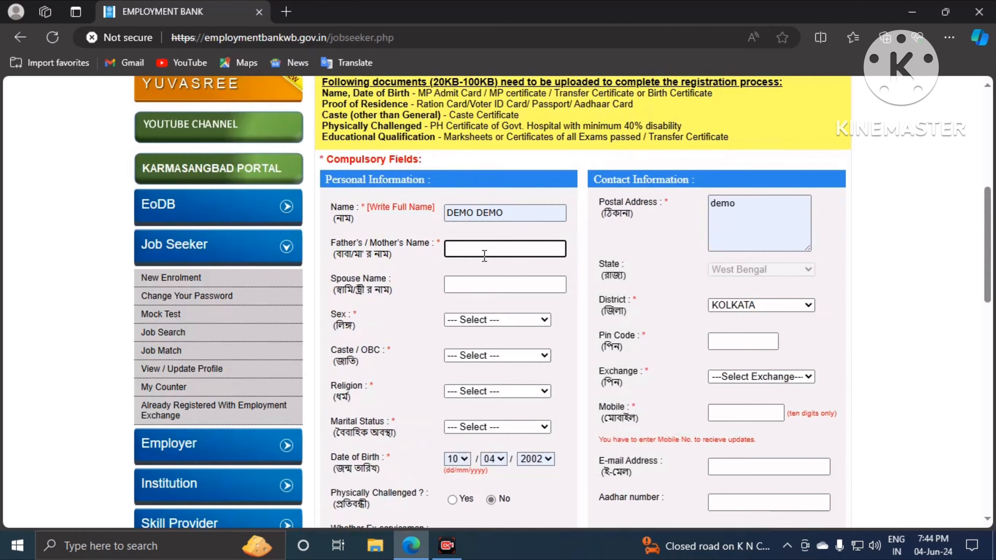
text(demo)
Step: Set the applicant's sex to Male, caste to SCHEDULED CASTE, religion to HINDUISM and marital status to UNMARRIED
click(504, 322)
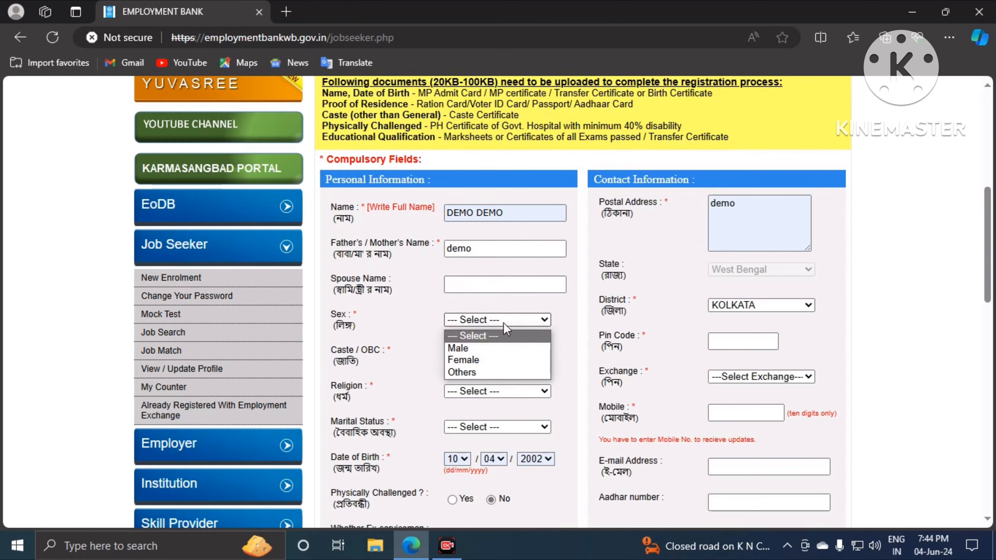
click(481, 350)
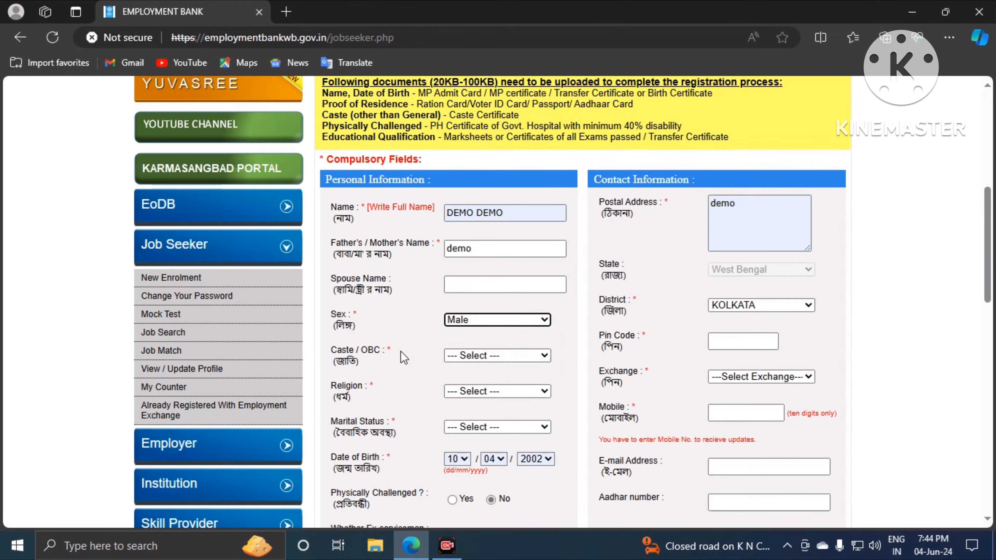
click(493, 356)
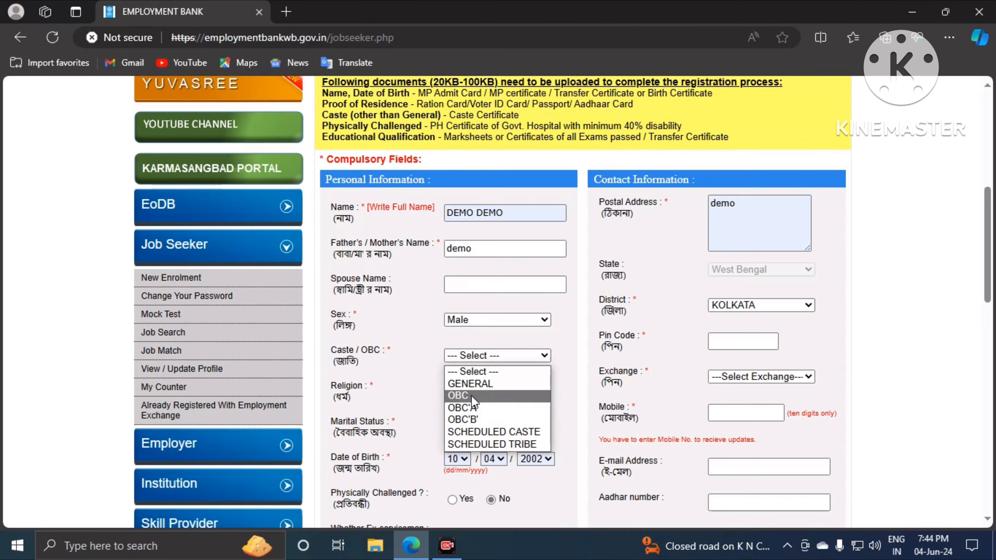
click(484, 432)
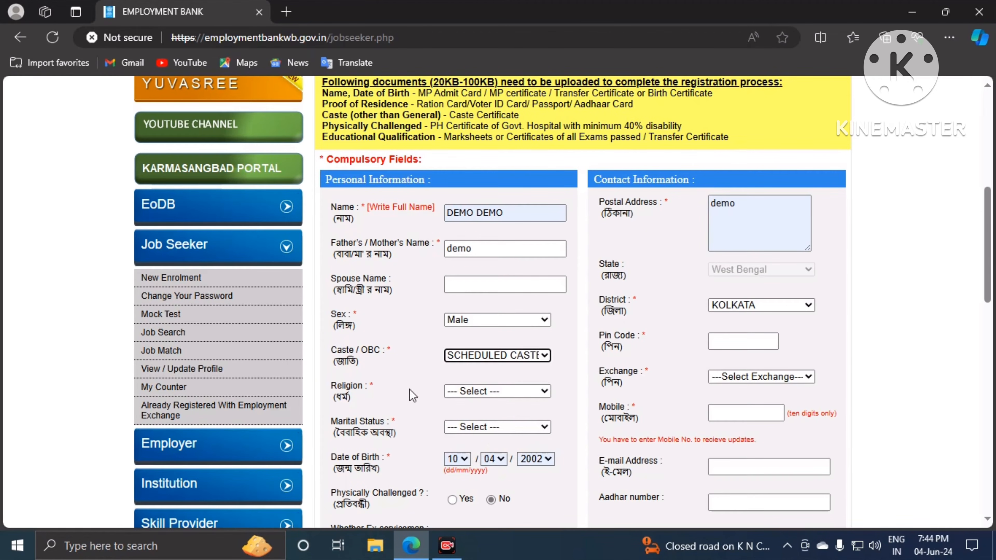
click(462, 395)
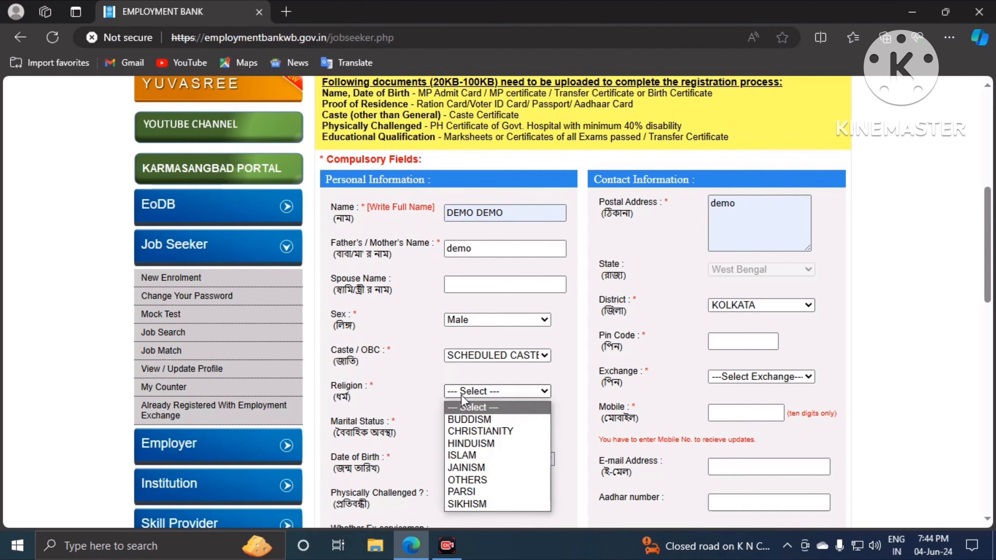
click(474, 445)
click(482, 433)
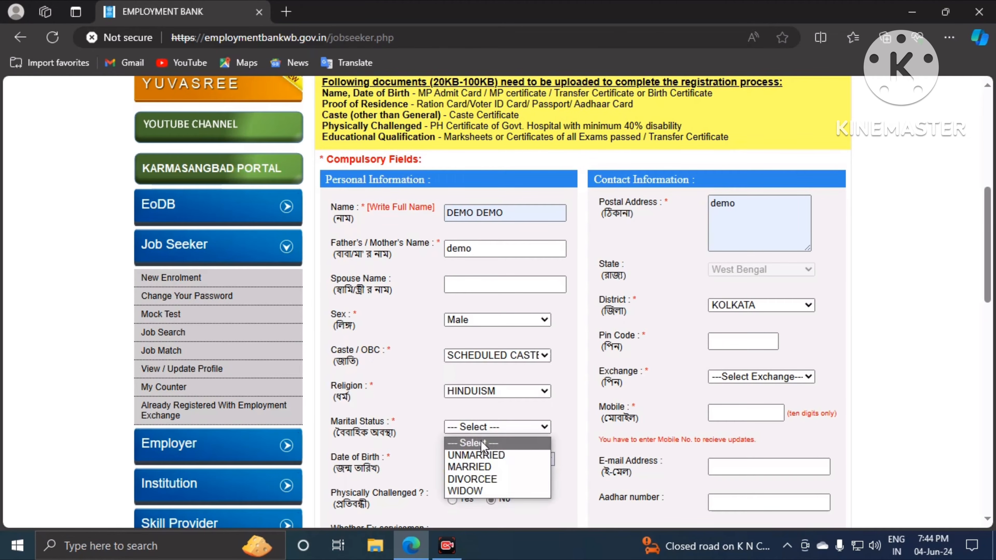
click(484, 454)
Step: Set the district in the contact information to 24 PARGANAS NORTH
scroll(456, 413, down, 4)
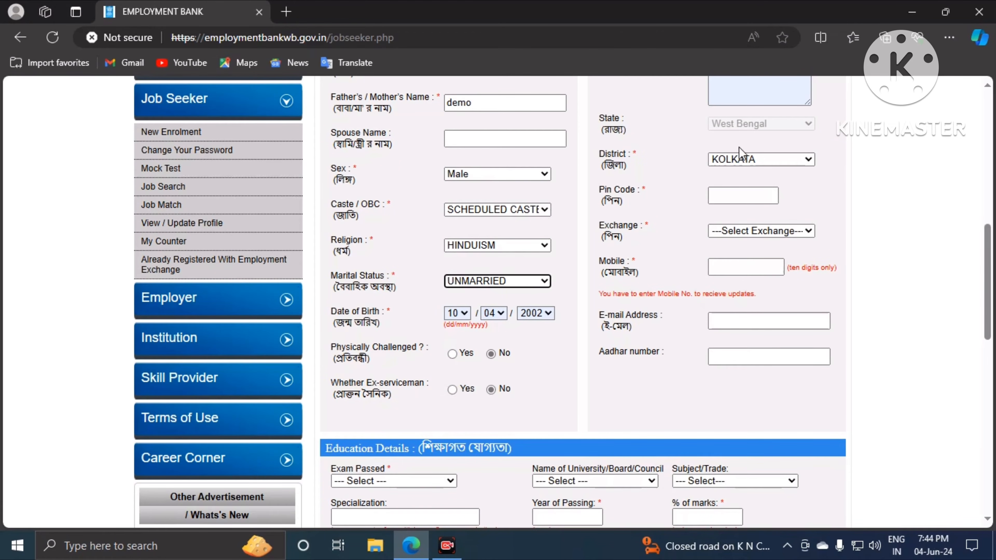
scroll(739, 153, up, 2)
click(758, 232)
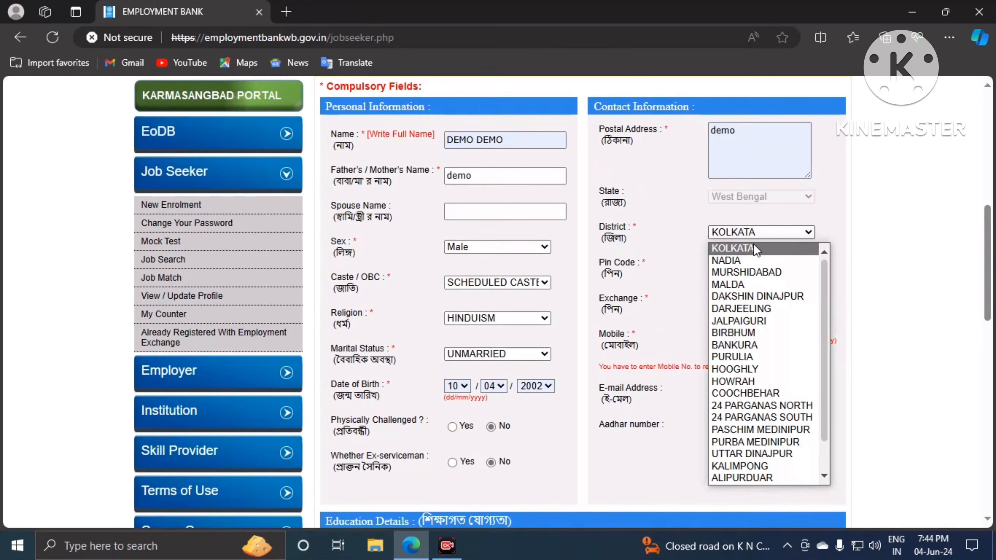
click(741, 405)
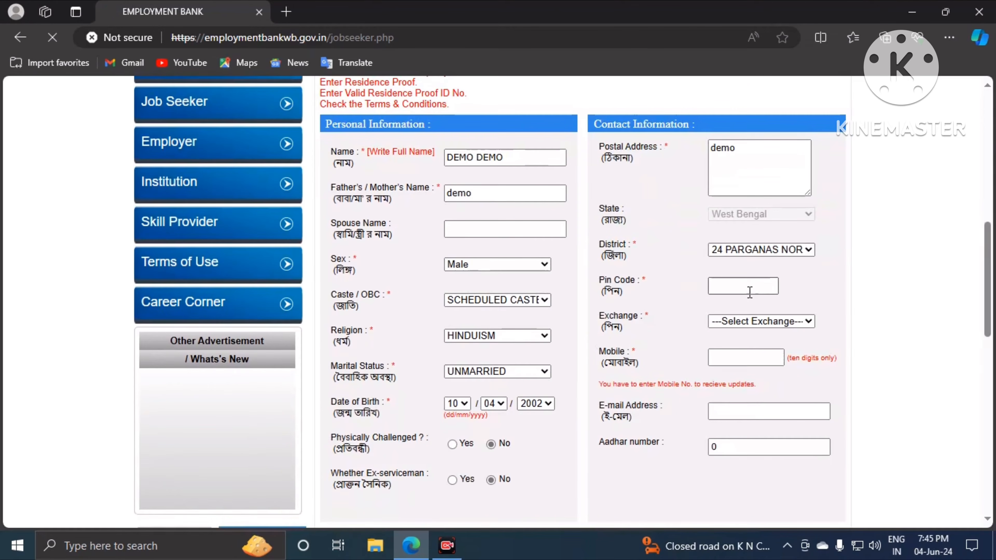
Step: Enter the postal pin code in the contact information and dismiss the saved personal info suggestions
click(748, 286)
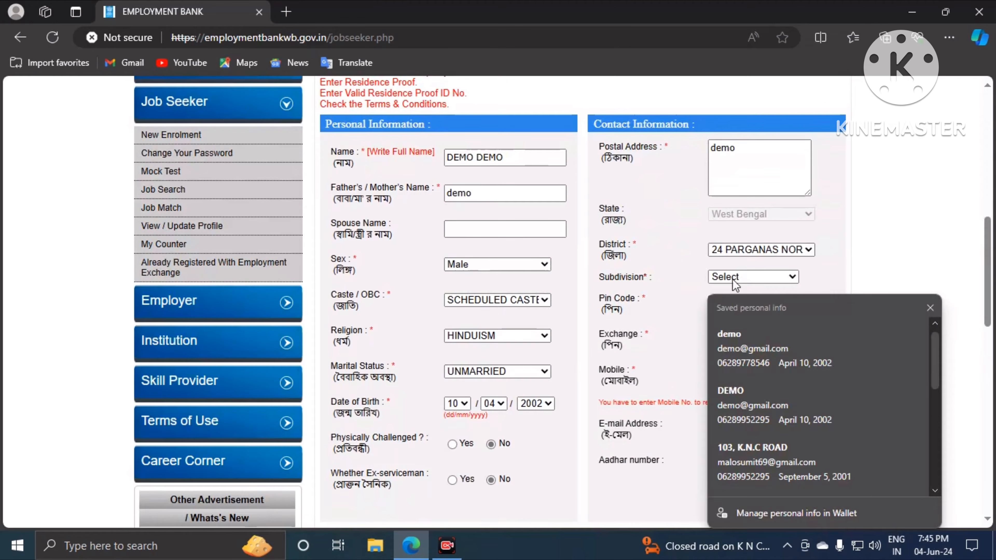
text(700124)
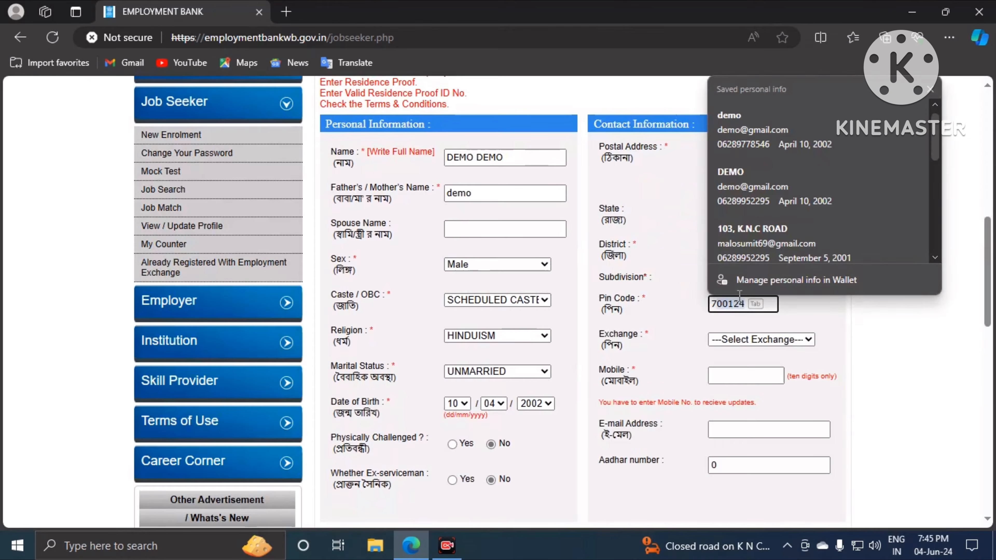
click(825, 314)
Step: Set the contact subdivision to BARASAT, the block or municipality to Barasat Municipality and the exchange to DEE Barasat
click(778, 278)
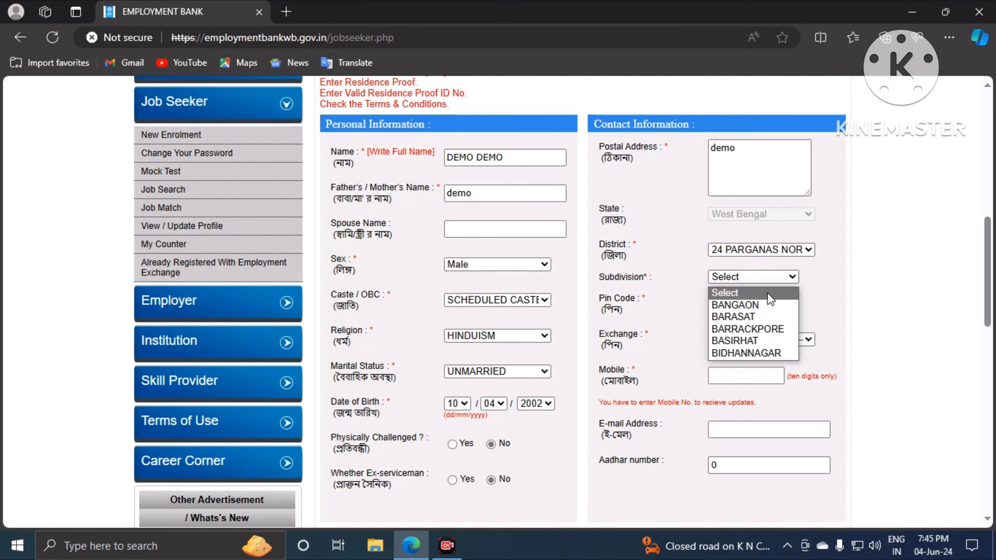
click(756, 318)
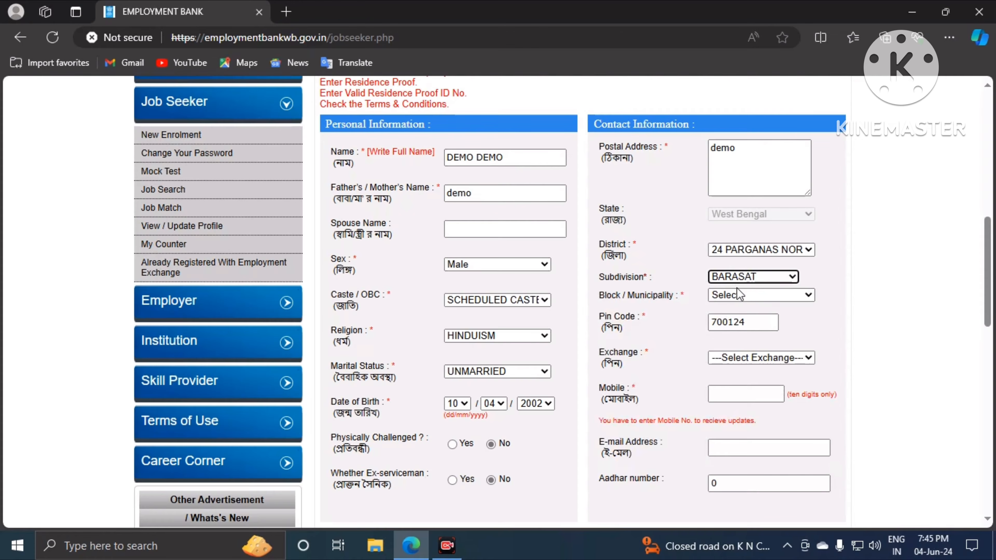
click(728, 297)
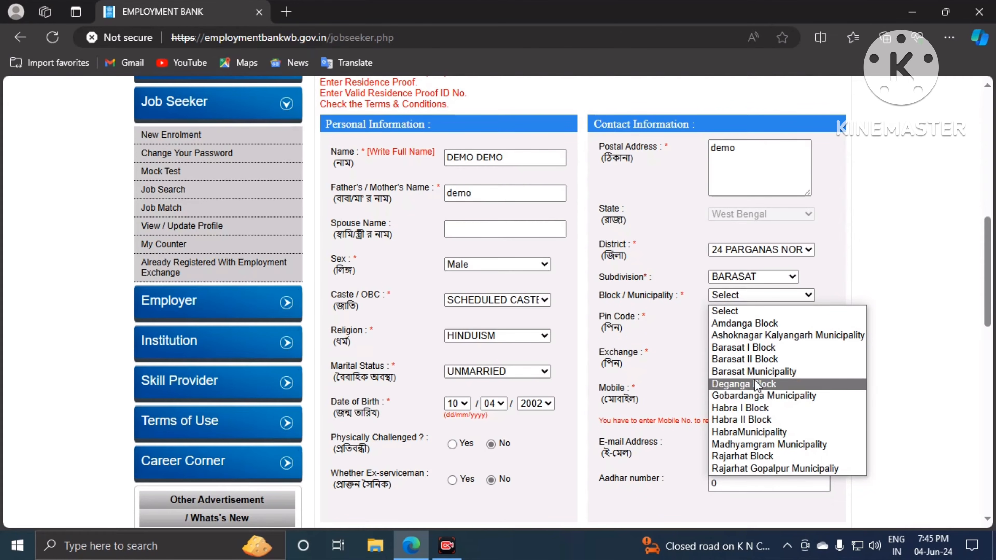
click(755, 372)
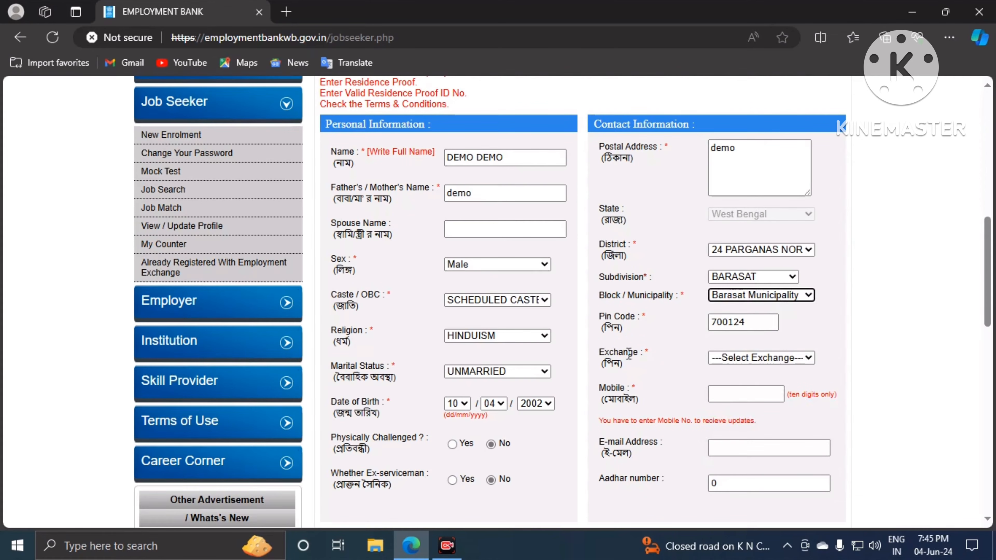
click(755, 360)
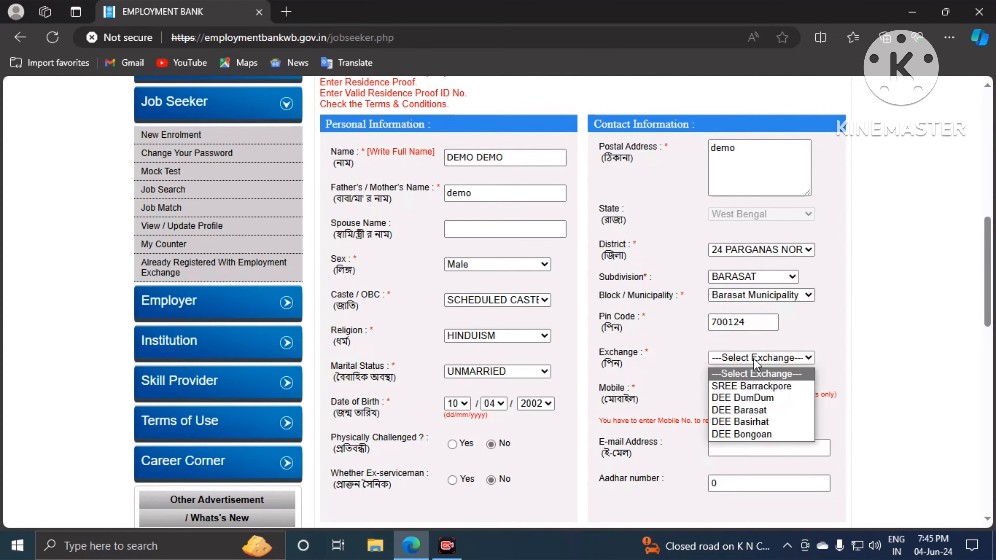
click(742, 408)
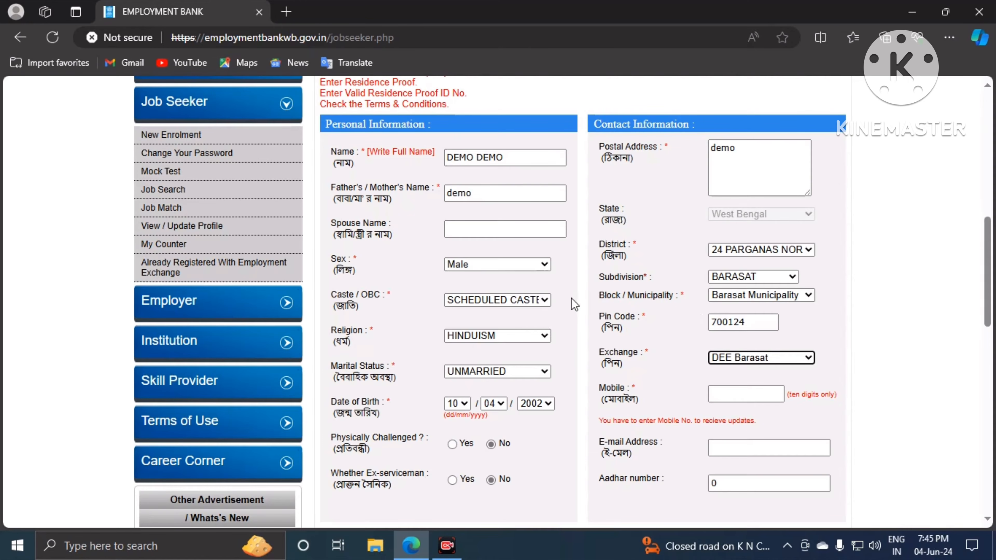
Step: Autofill the applicant's mobile number and e-mail address in the contact information from a saved personal profile
scroll(594, 330, down, 3)
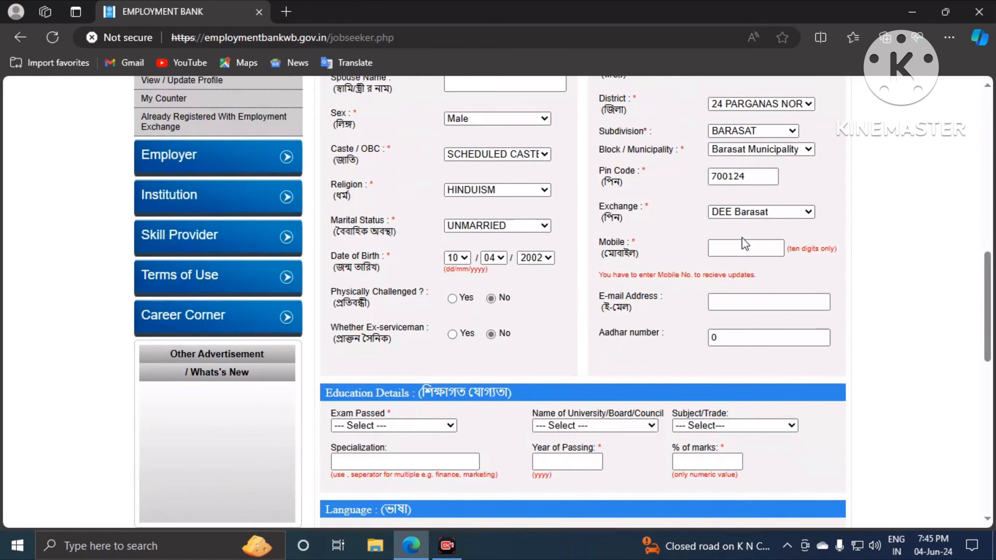
click(738, 248)
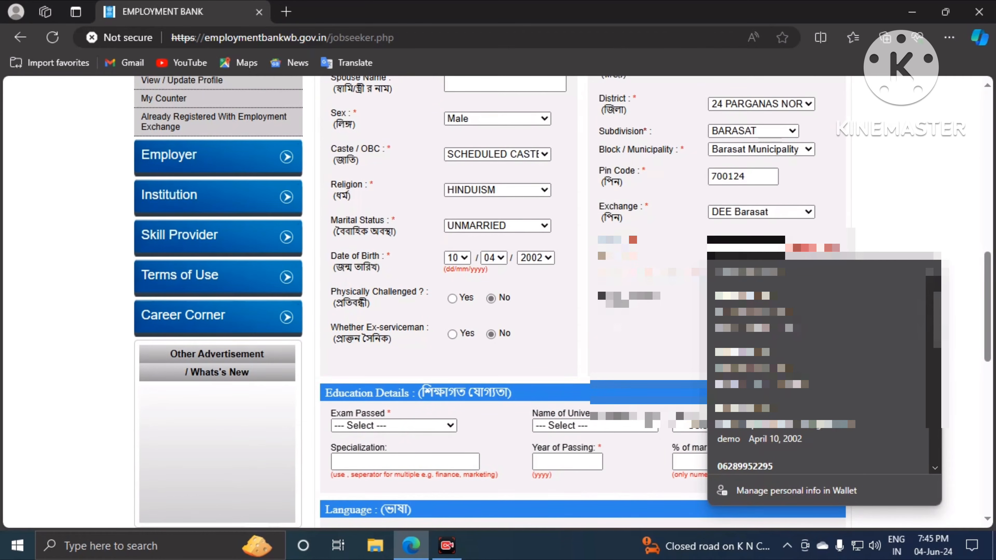
click(749, 296)
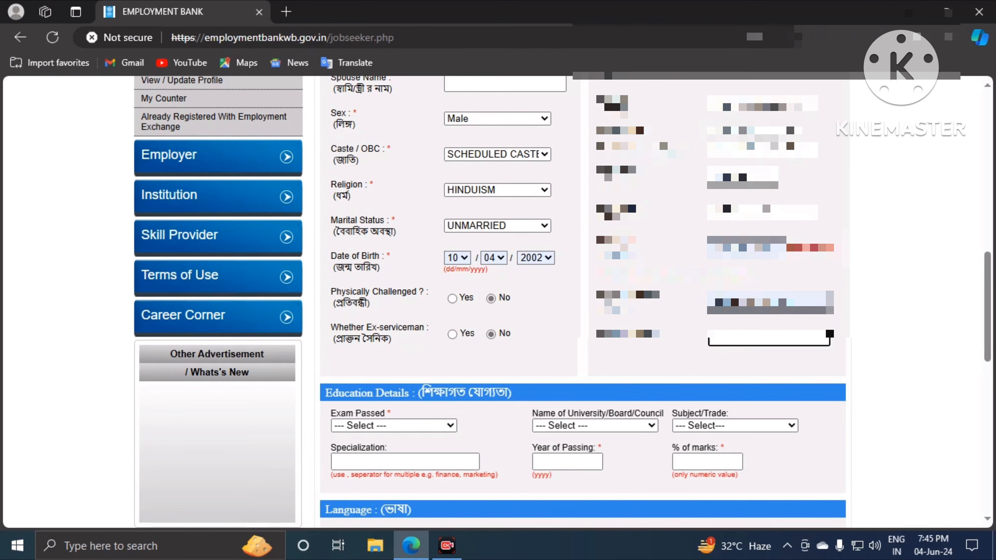
Step: In the education details, set the exam passed to (10+2) Commerce and choose the West Bengal Council as the board
scroll(457, 331, down, 3)
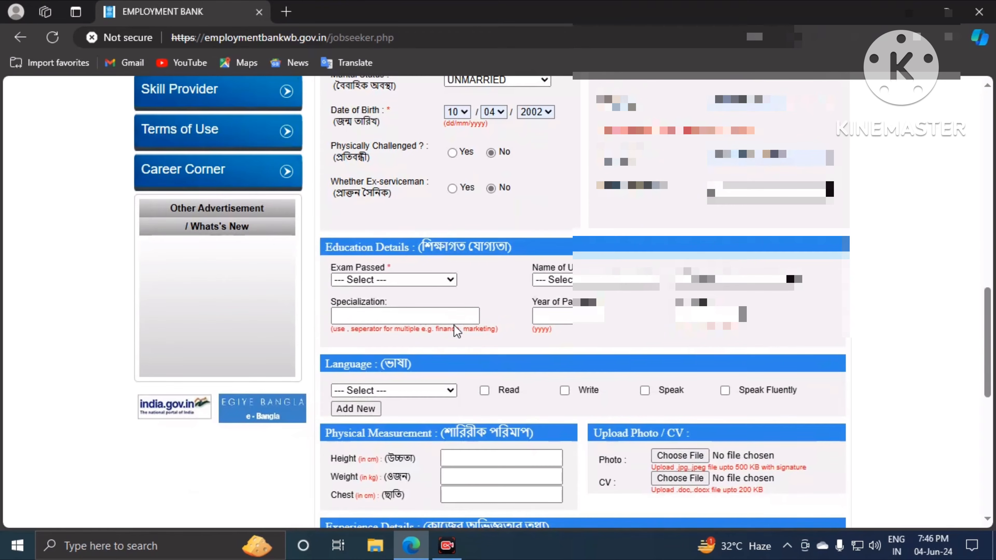
scroll(457, 331, down, 5)
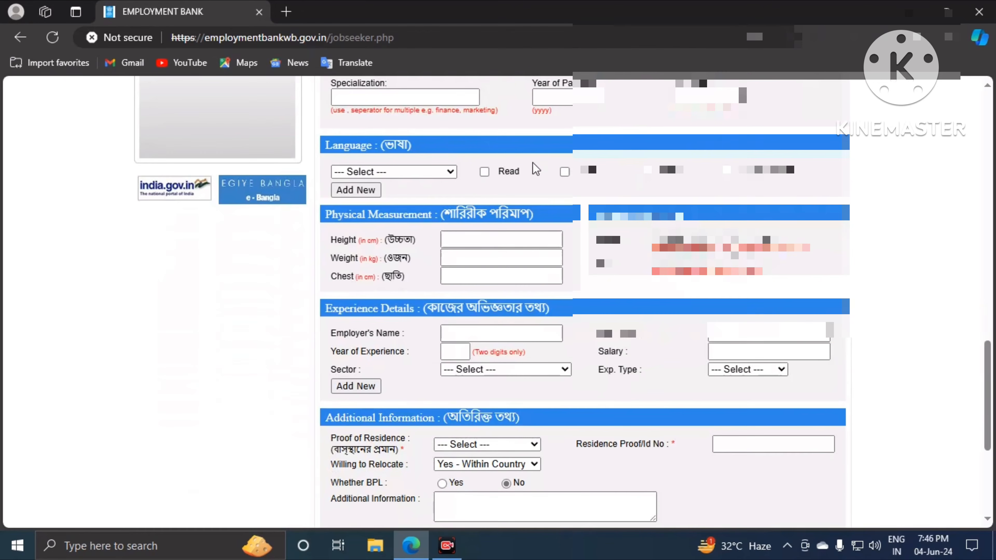
scroll(536, 169, up, 2)
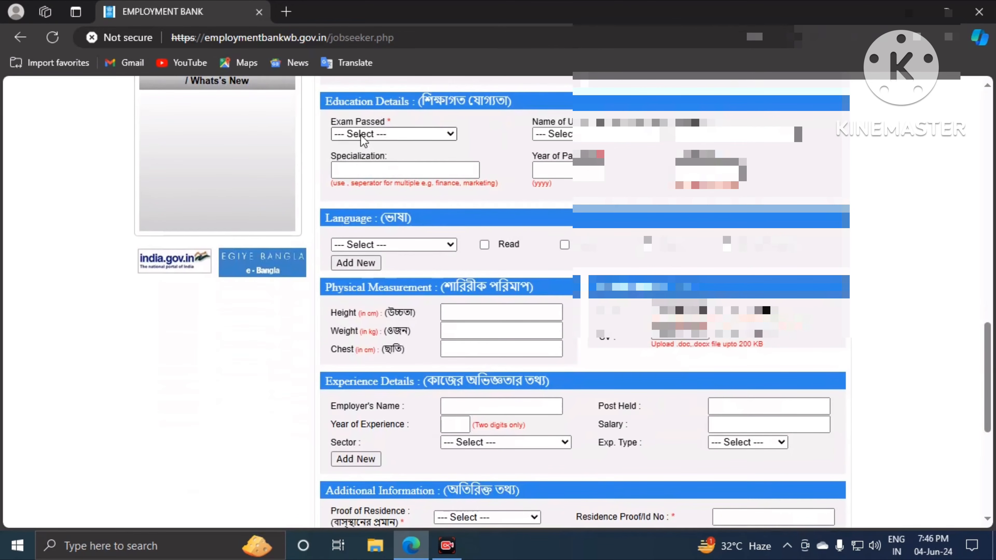
click(364, 134)
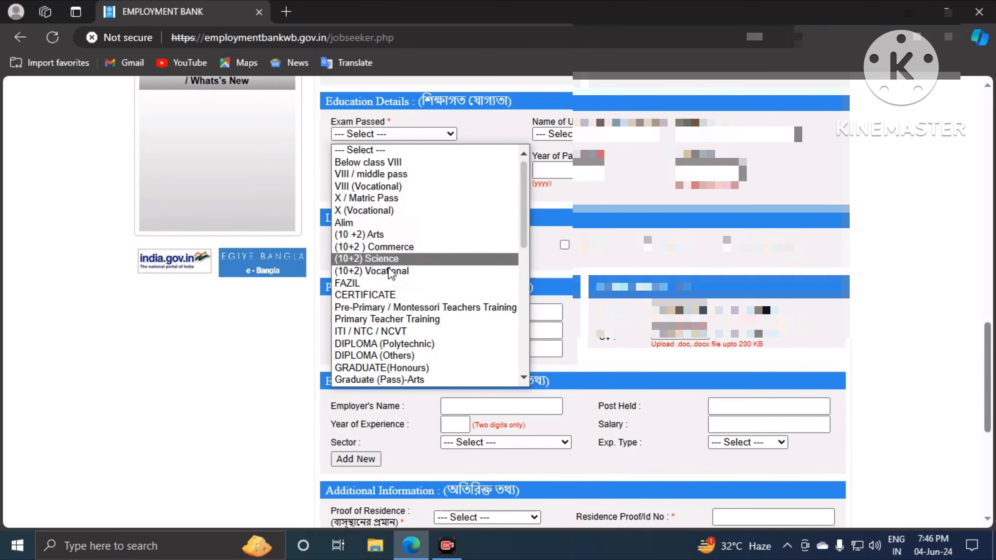
click(388, 247)
click(592, 135)
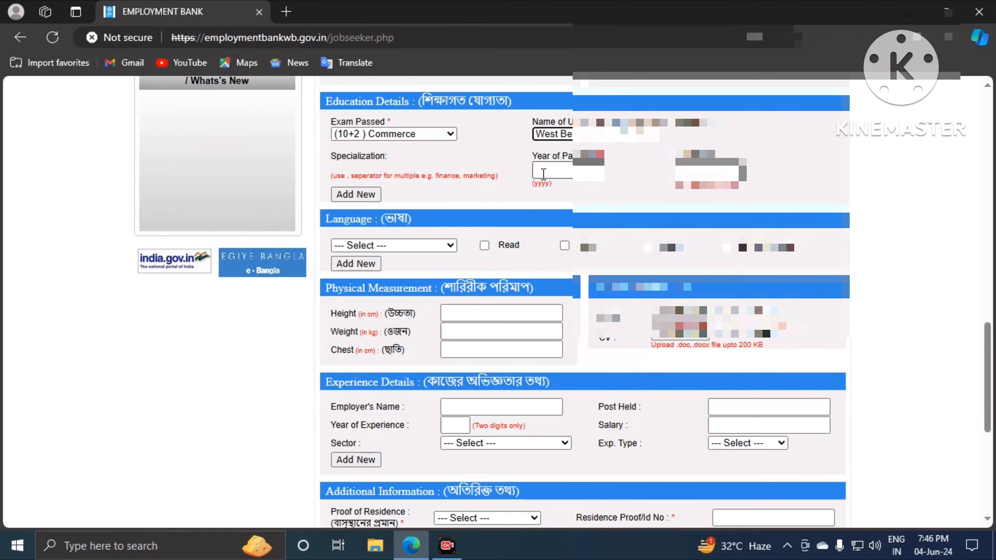
Step: Enter 2019 as the year of passing and 78 as the percentage of marks in the education details
click(545, 172)
text(2)
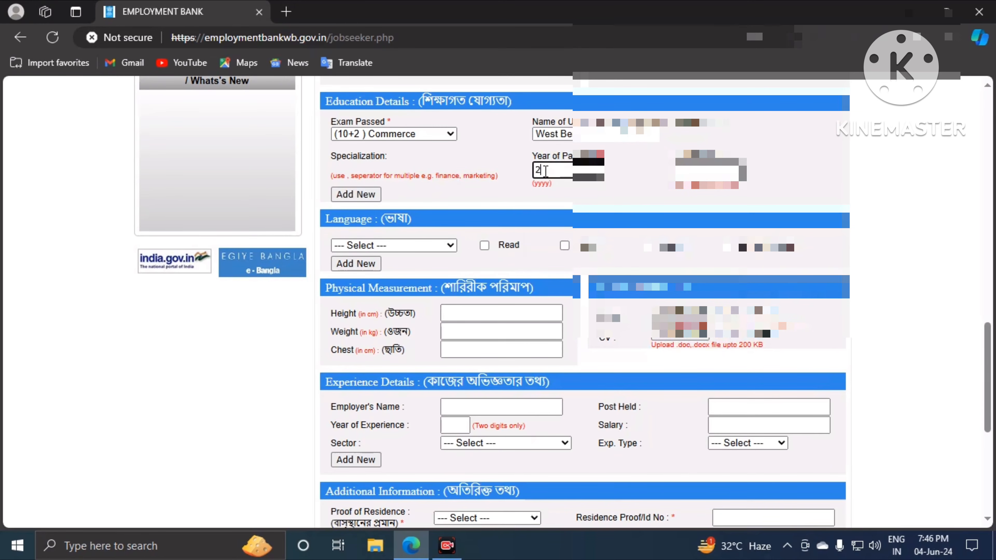
text(019)
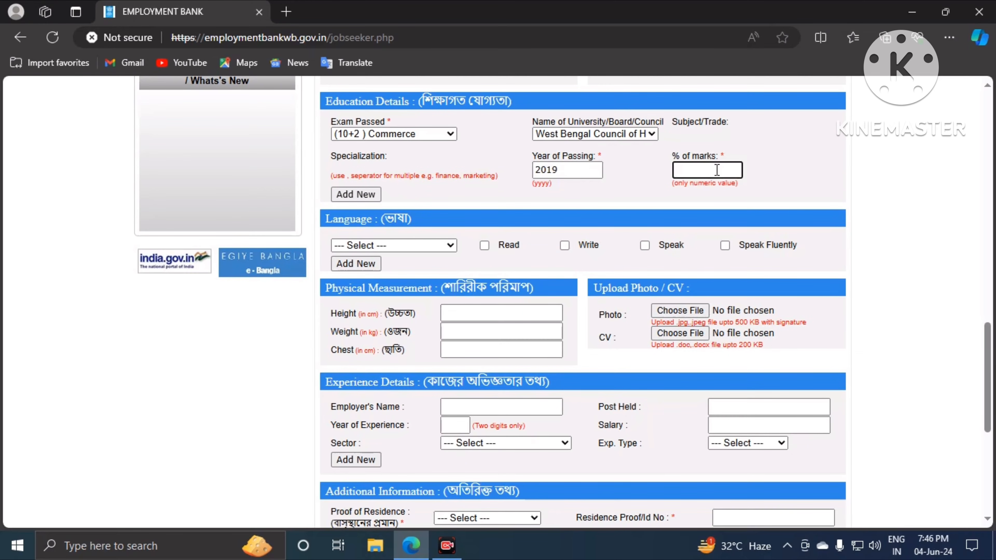
text(78)
scroll(446, 203, down, 2)
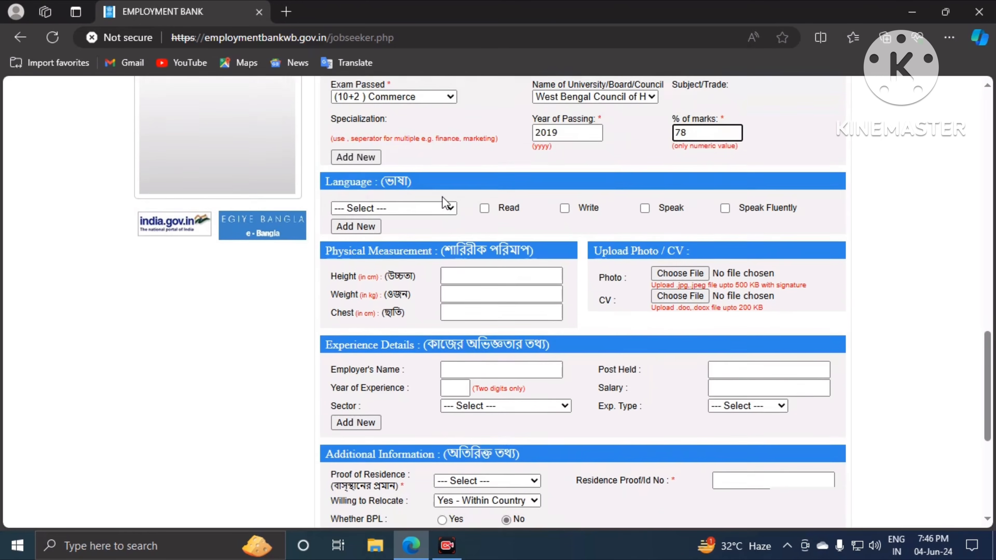
scroll(370, 155, up, 2)
drag(373, 115, 481, 179)
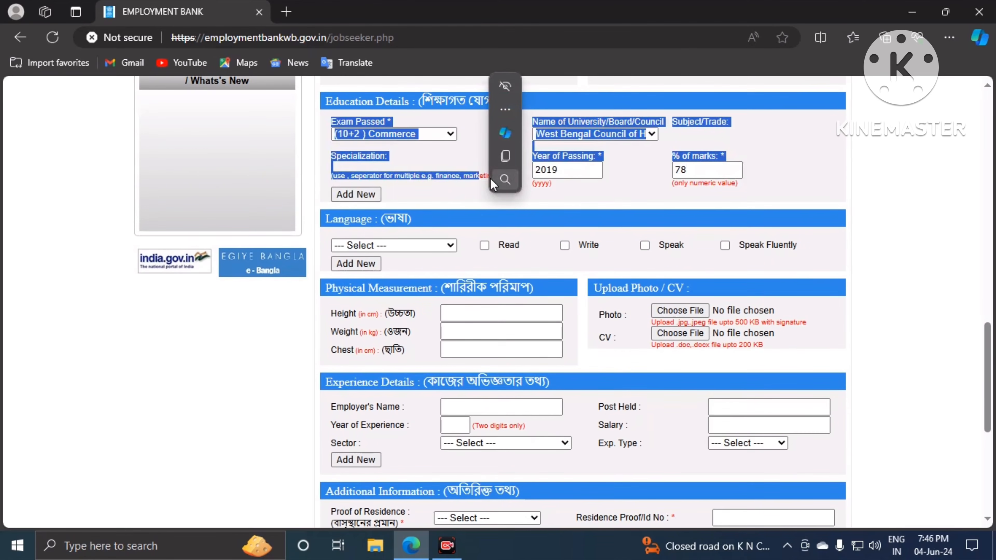
click(438, 195)
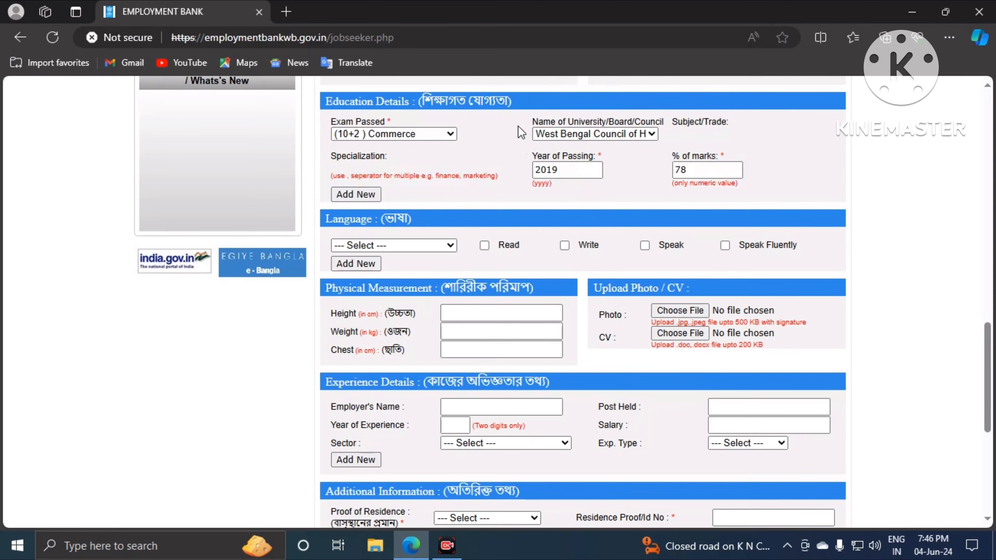
Step: Set the first language to BENGALI and mark it as Read, Write, Speak and Speak Fluently
scroll(458, 200, down, 4)
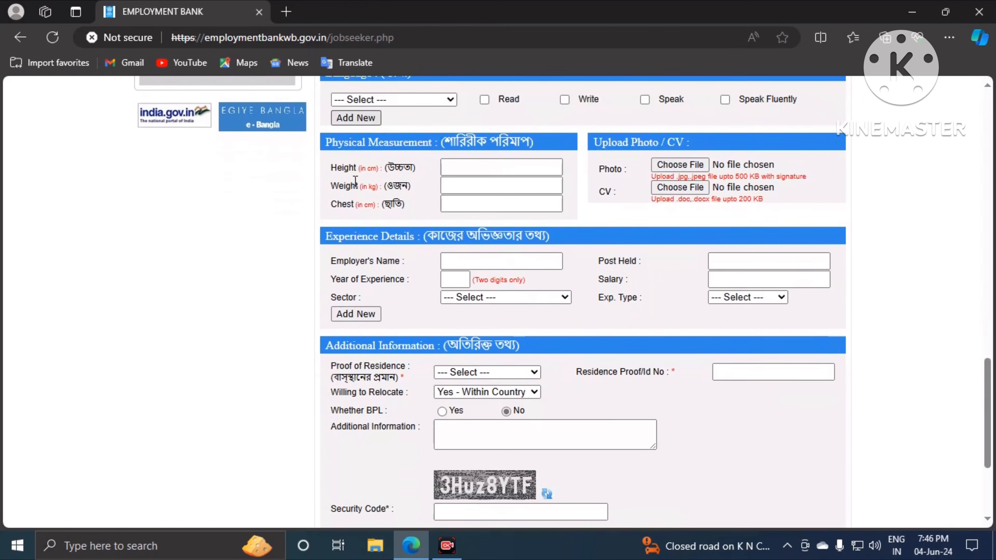
click(394, 104)
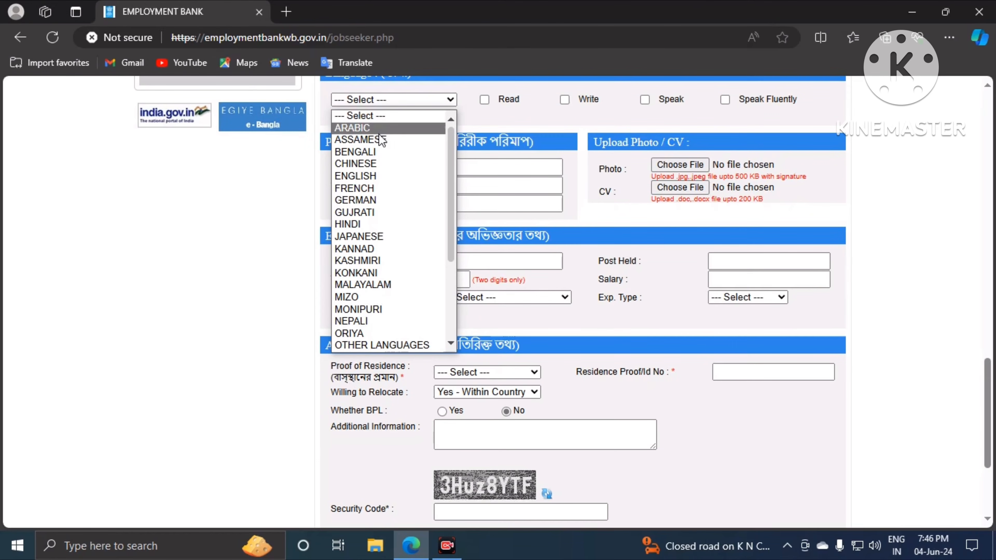
click(368, 154)
scroll(491, 157, up, 2)
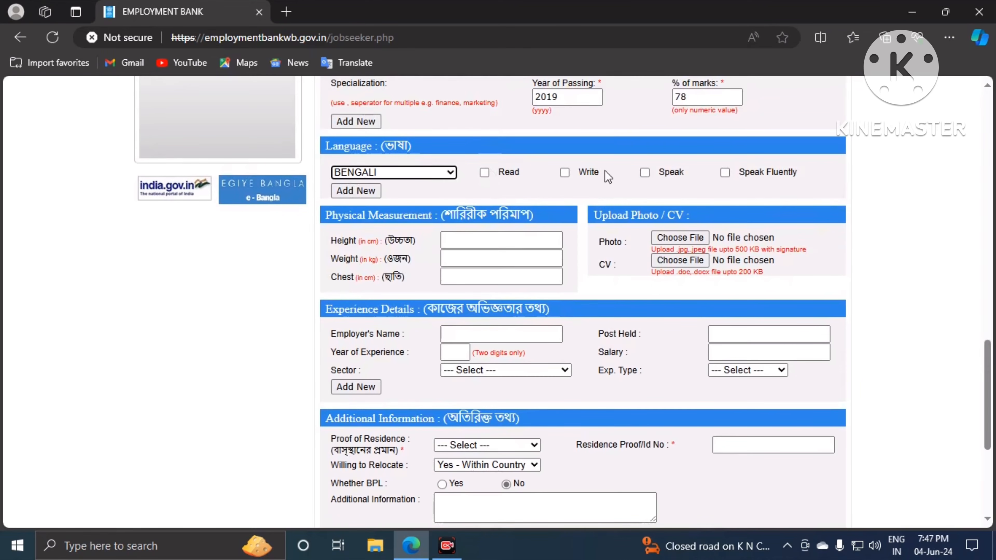
click(484, 172)
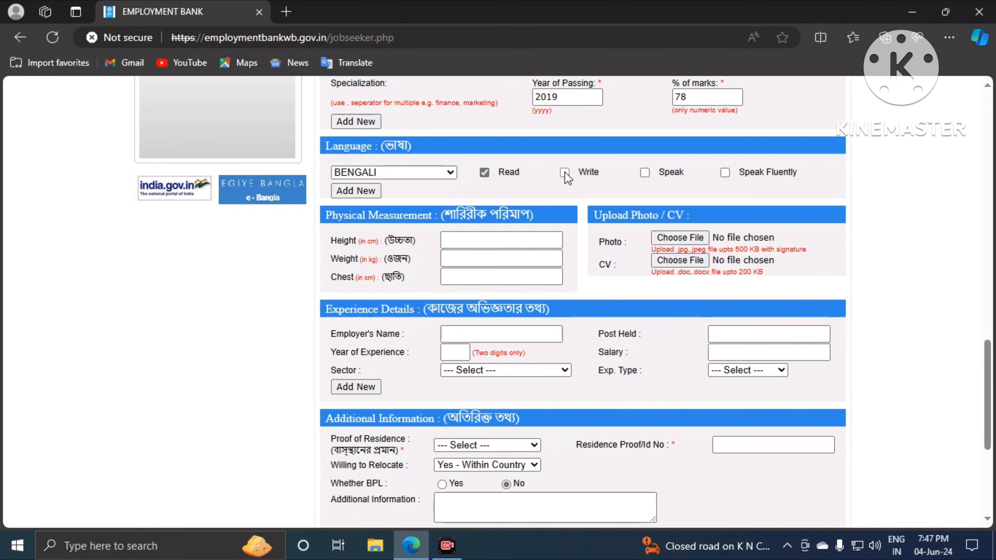
click(565, 173)
click(645, 172)
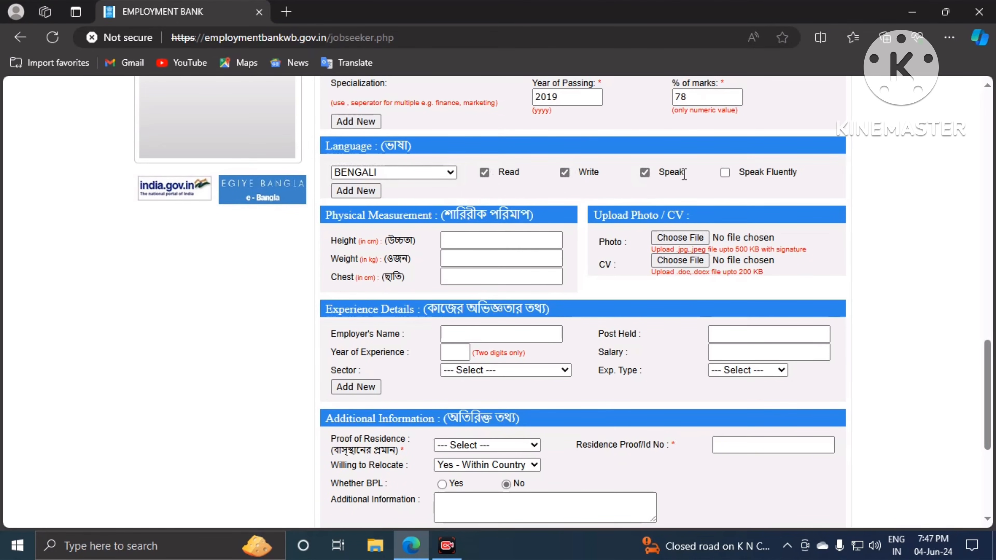
click(725, 172)
Step: Add a second language row for ENGLISH and mark it as Read and Write
click(345, 192)
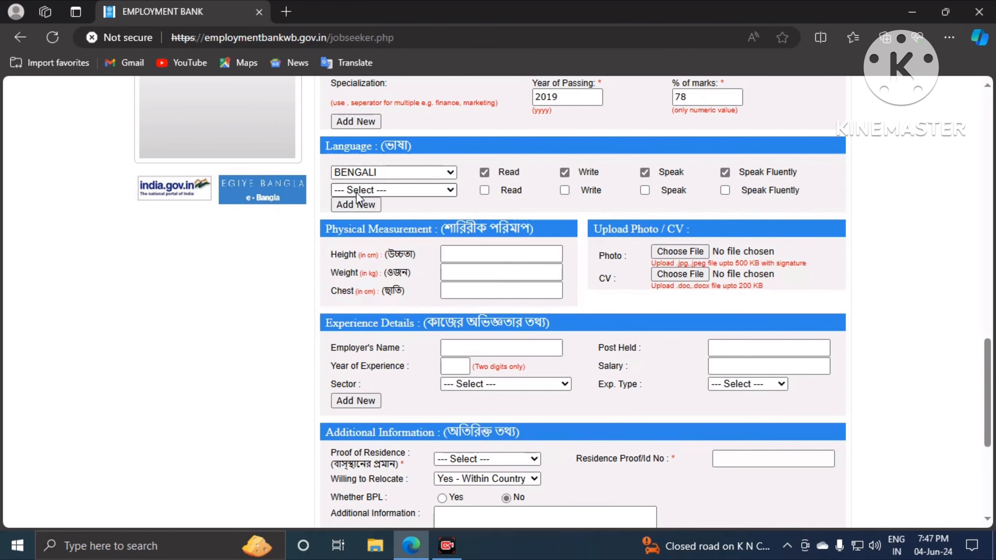
click(378, 191)
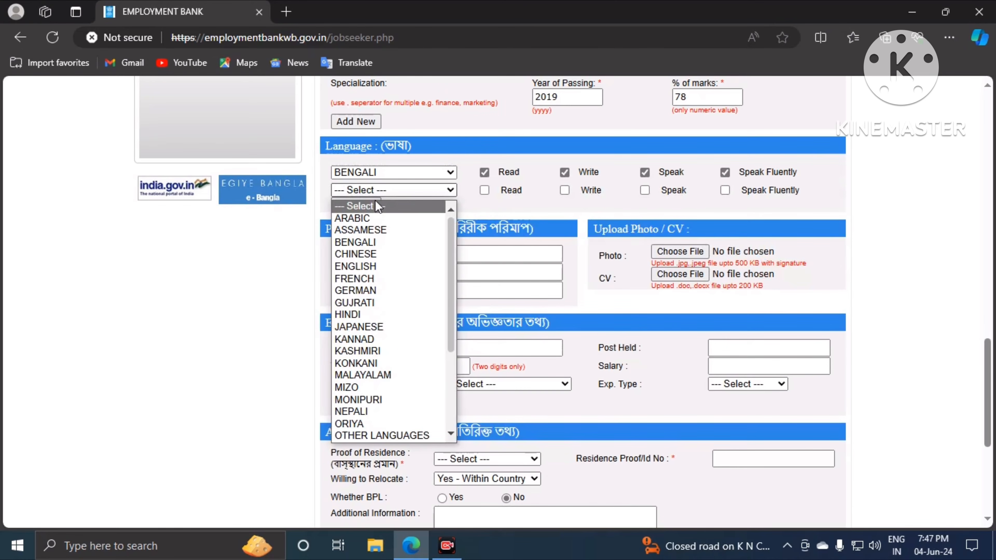
click(372, 267)
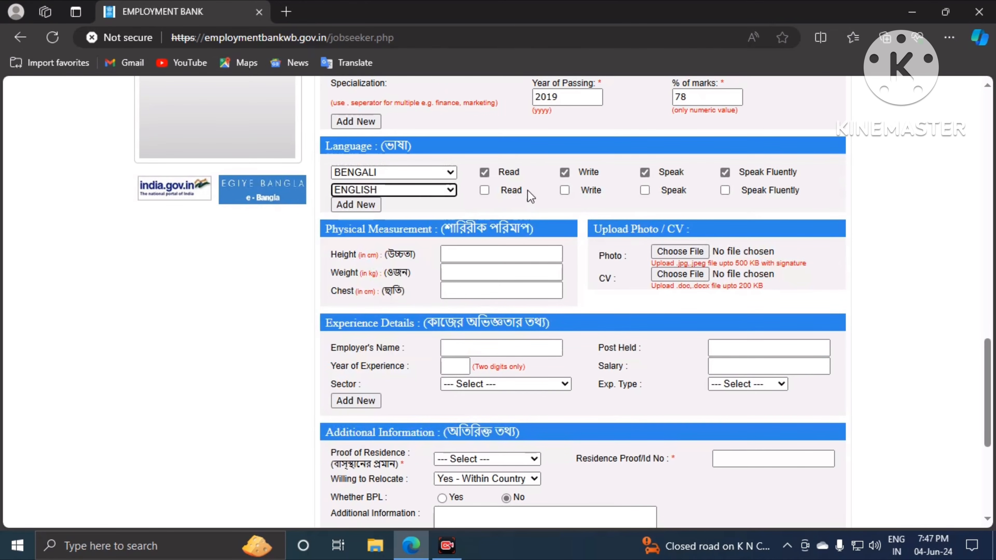
click(485, 191)
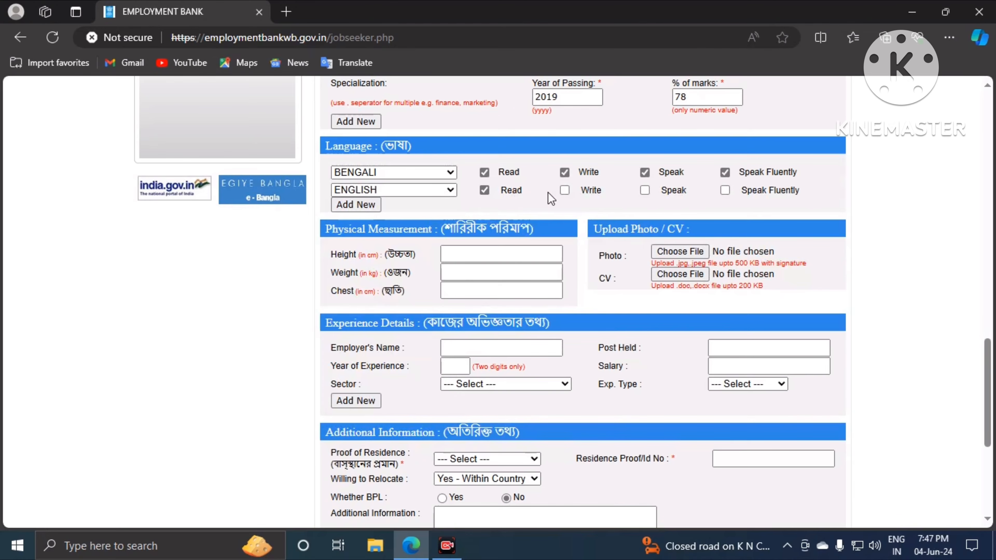
click(567, 190)
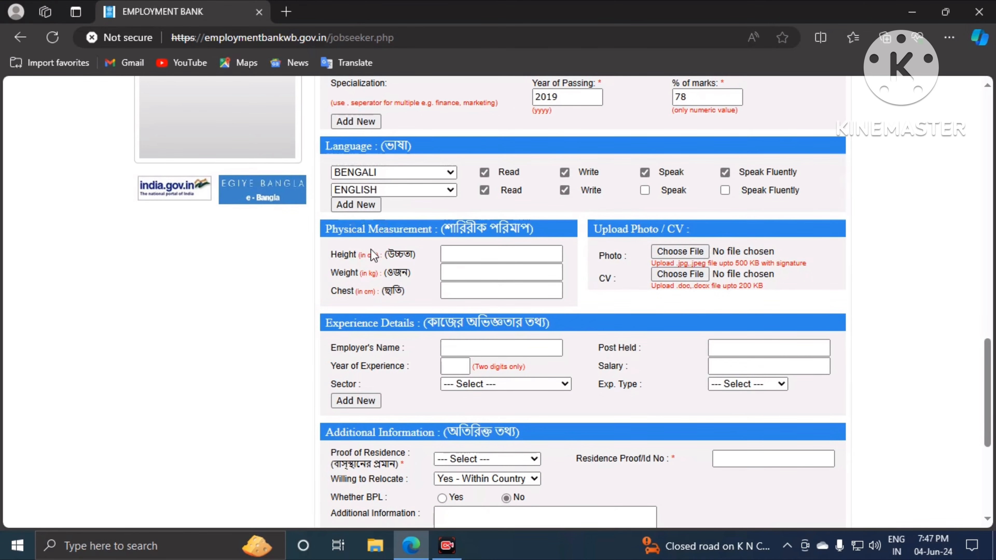
Step: Enter the physical measurements: height 180 cm, weight 57 kg and chest 37 cm
scroll(372, 255, down, 2)
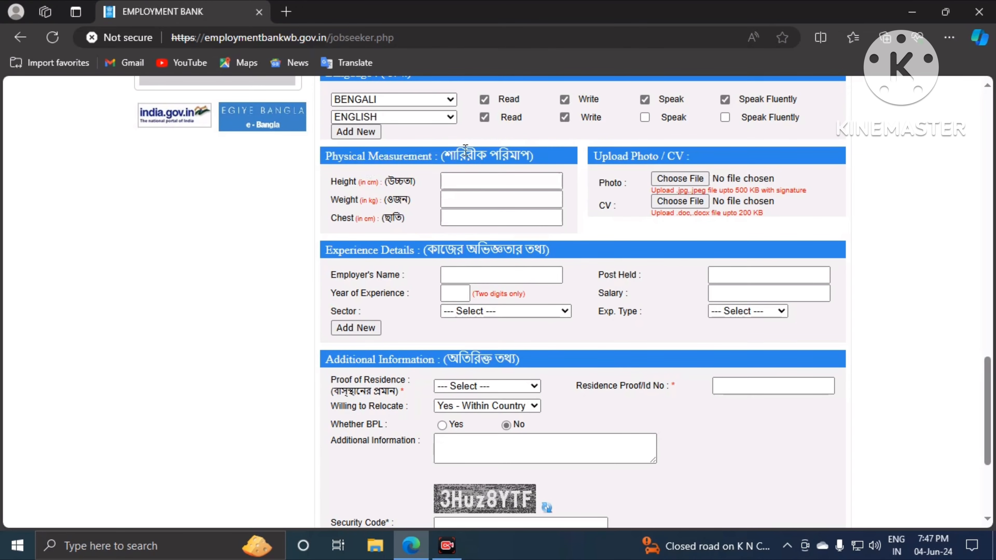
click(468, 180)
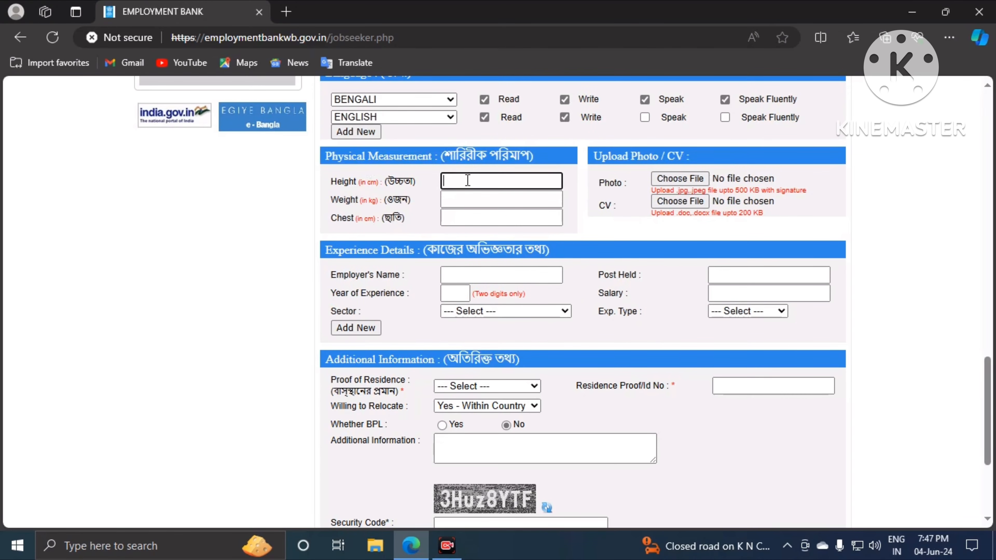
text(180)
click(473, 199)
text(57)
click(479, 217)
text(3)
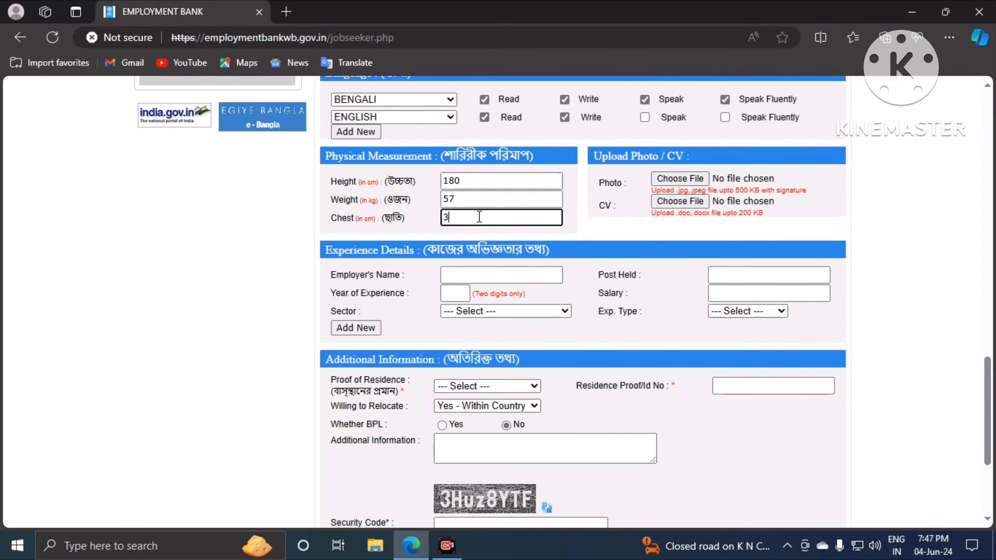
text(7)
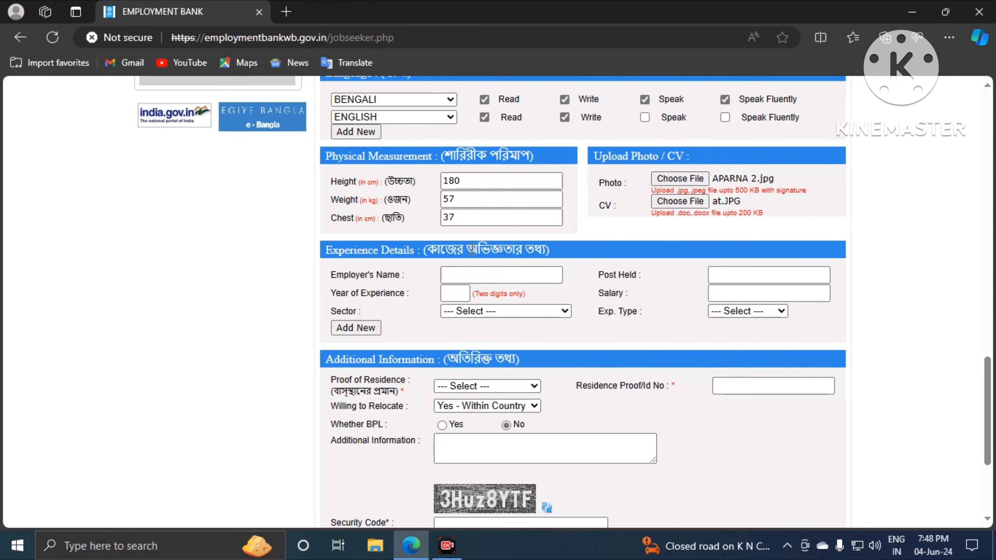
drag(425, 250, 551, 252)
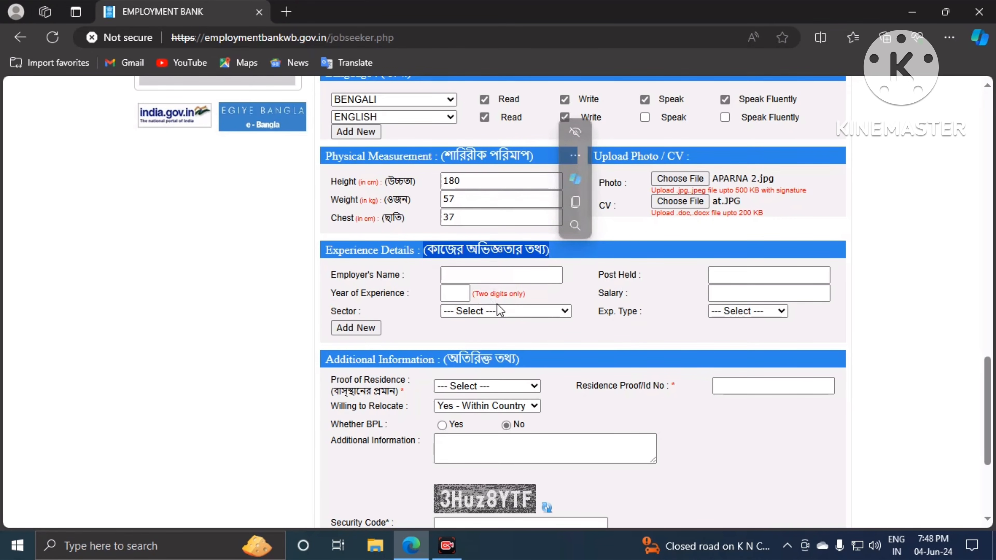
scroll(549, 280, down, 2)
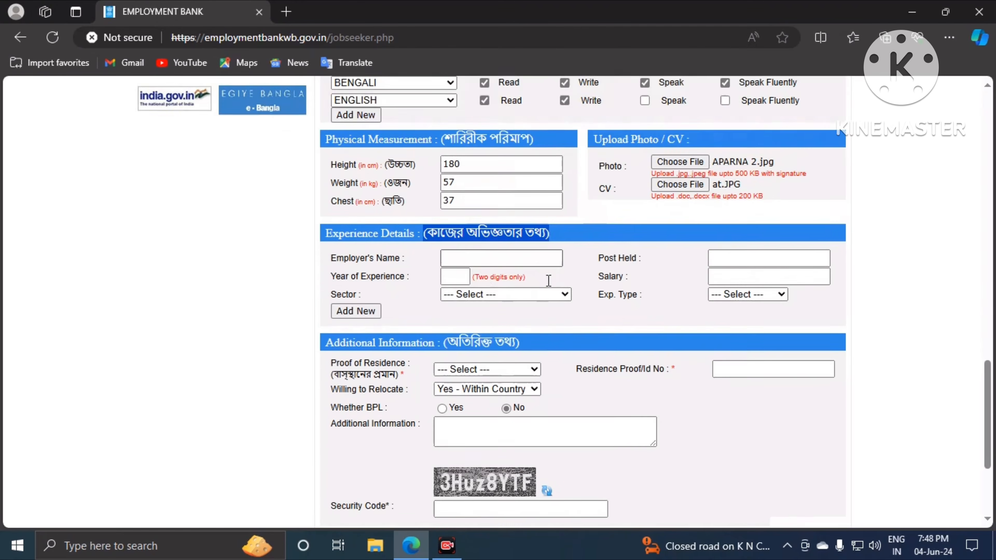
Step: Choose Voter ID Card as the proof of residence and Yes - Within Country for willingness to relocate
click(466, 313)
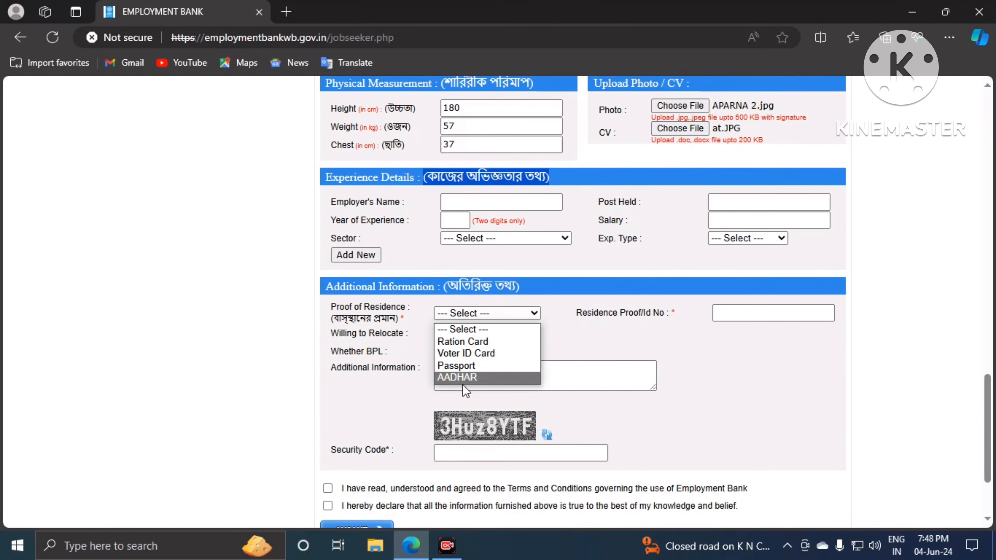
click(476, 353)
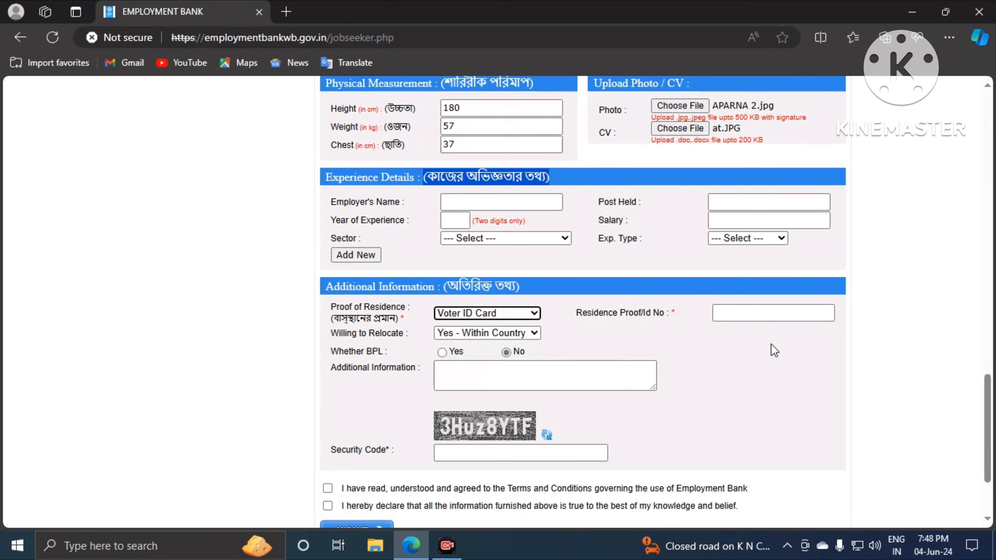
click(741, 315)
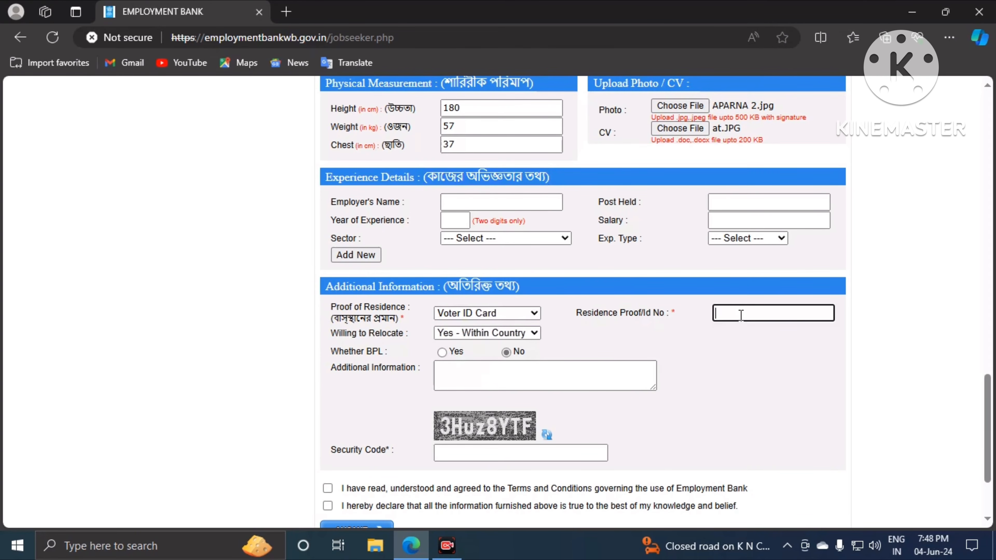
click(502, 313)
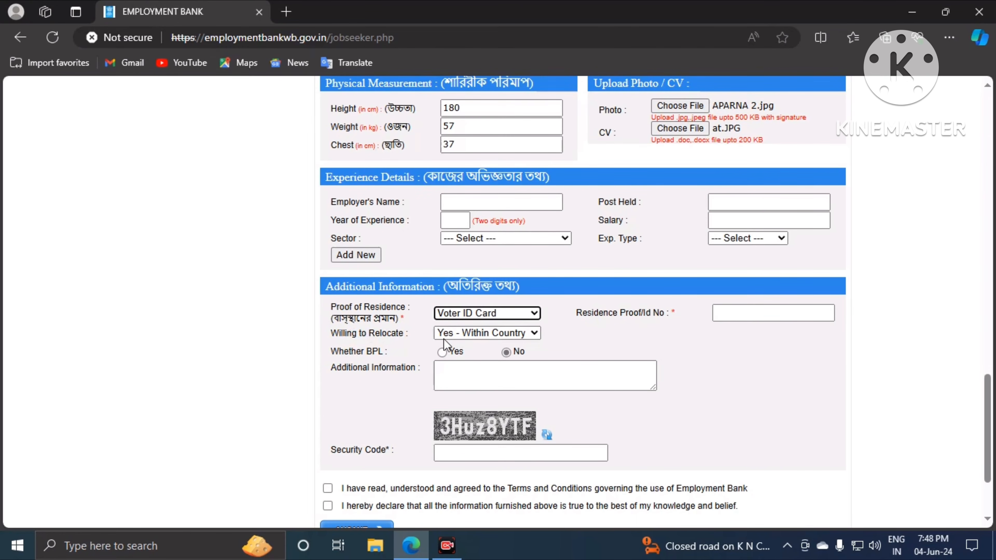
click(493, 337)
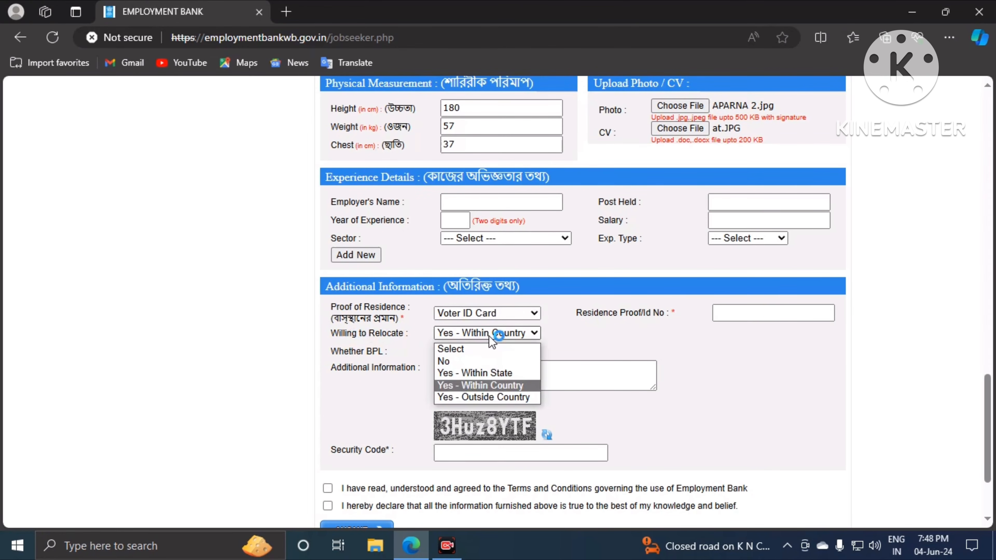
click(474, 386)
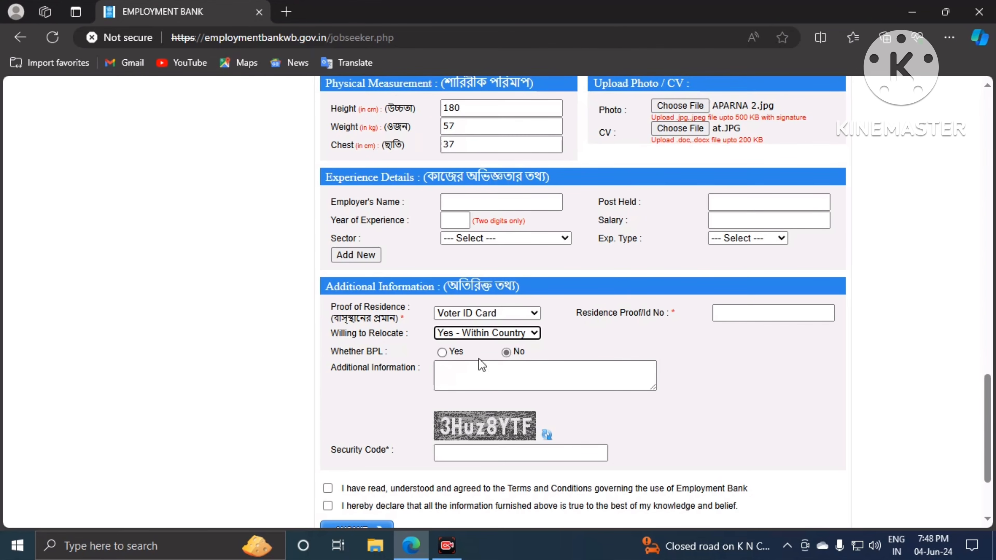
Step: Agree to the Employment Bank Terms and Conditions and tick the declaration that all furnished information is true
scroll(548, 361, down, 2)
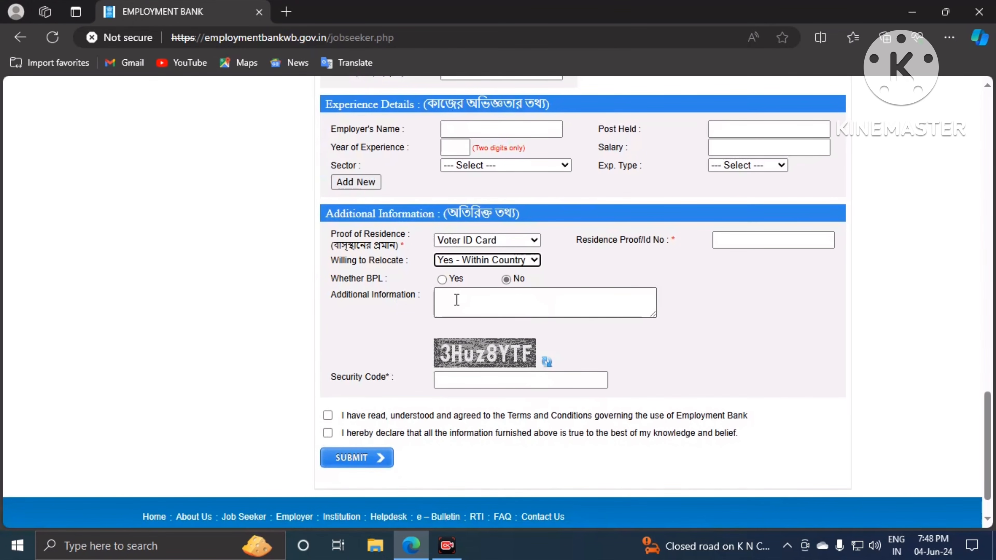
click(459, 299)
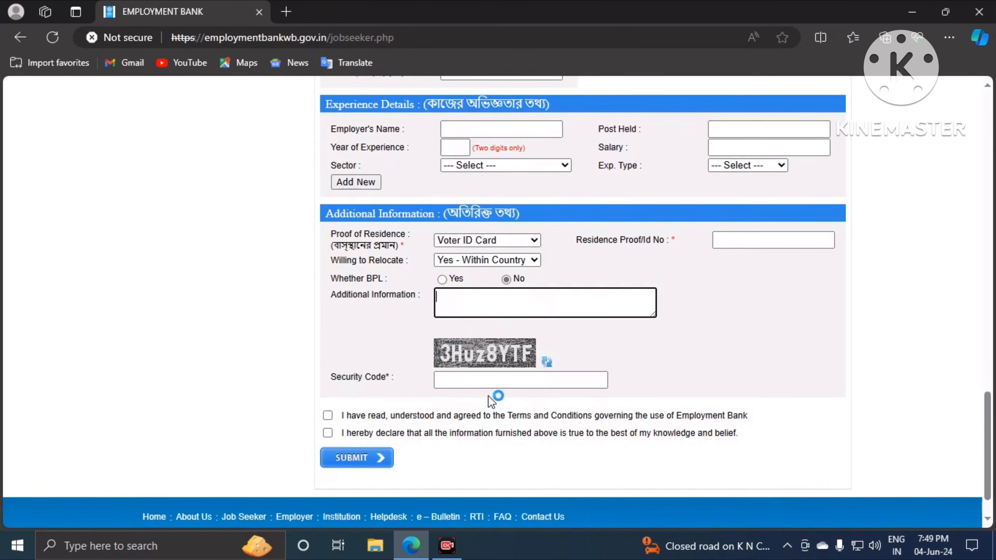
click(478, 381)
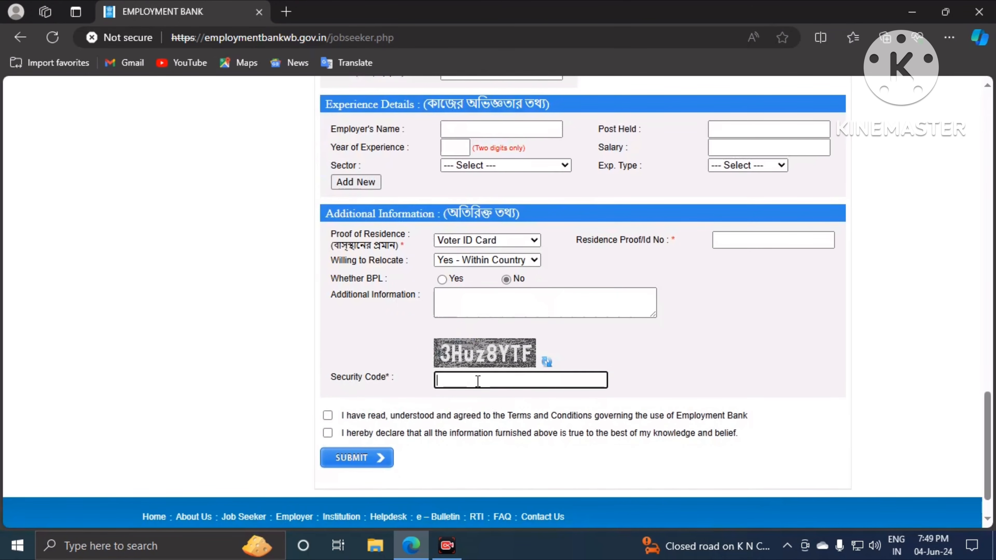
click(328, 416)
click(328, 433)
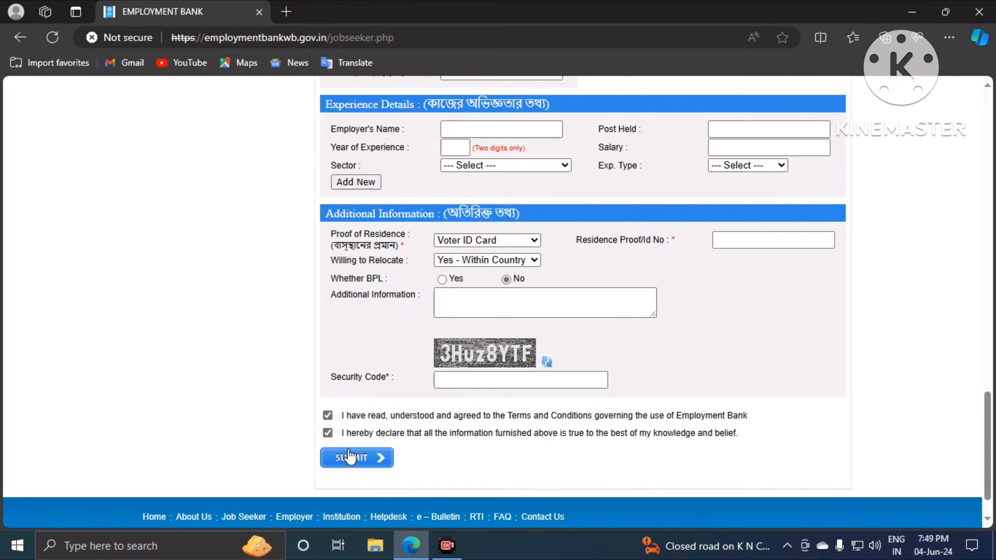